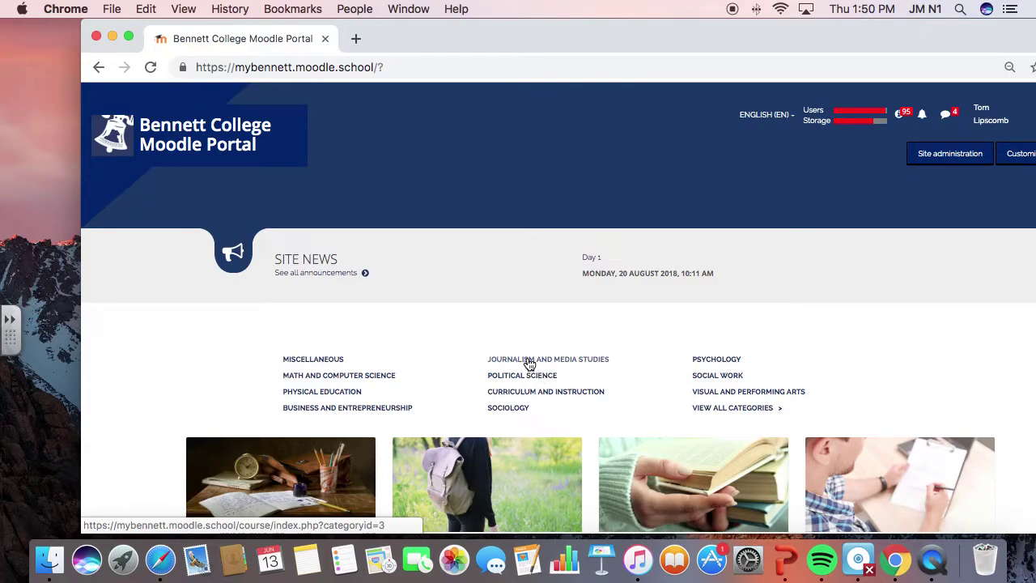
# Open the Photojournalism and Digital Design Fall 2019 course in the Journalism and Media Studies category and turn editing on
pyautogui.click(529, 364)
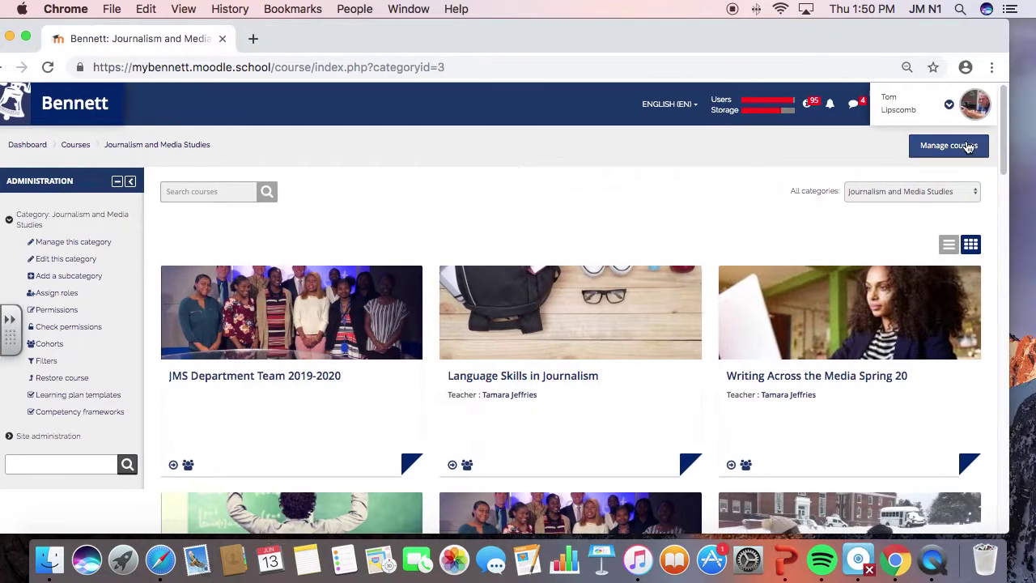
pyautogui.scroll(-5, 985, 425)
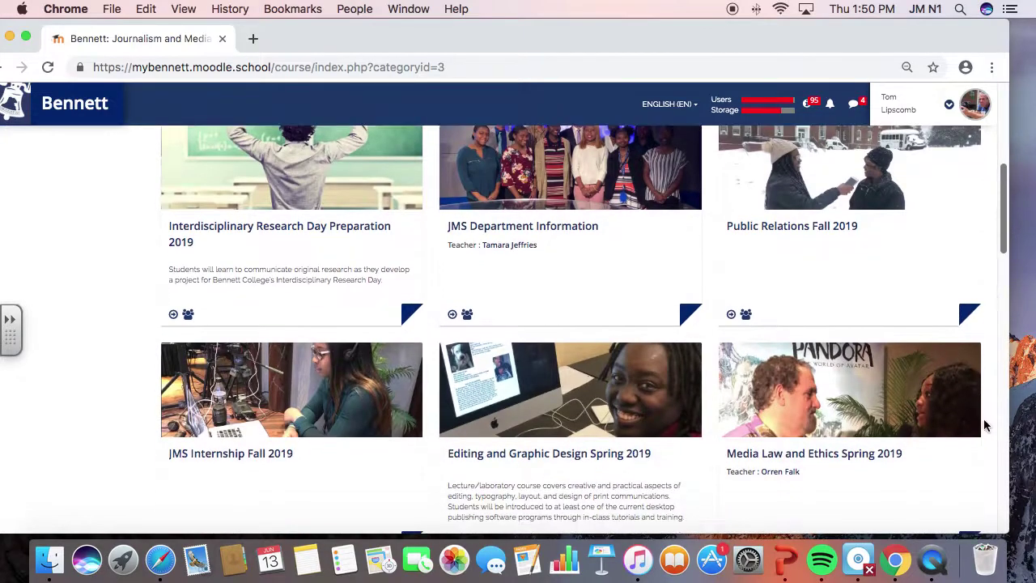
pyautogui.scroll(-8, 985, 425)
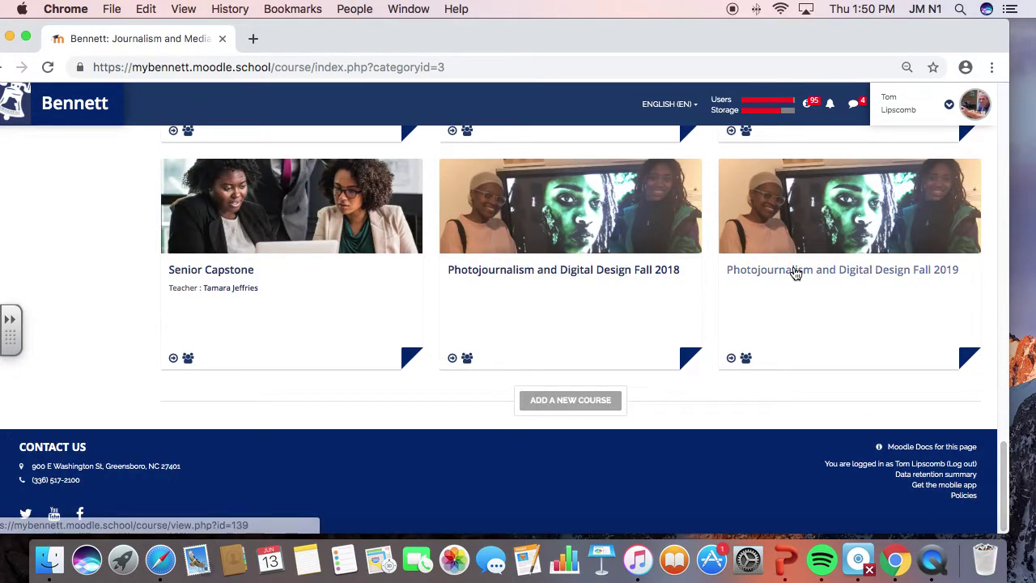
pyautogui.click(796, 274)
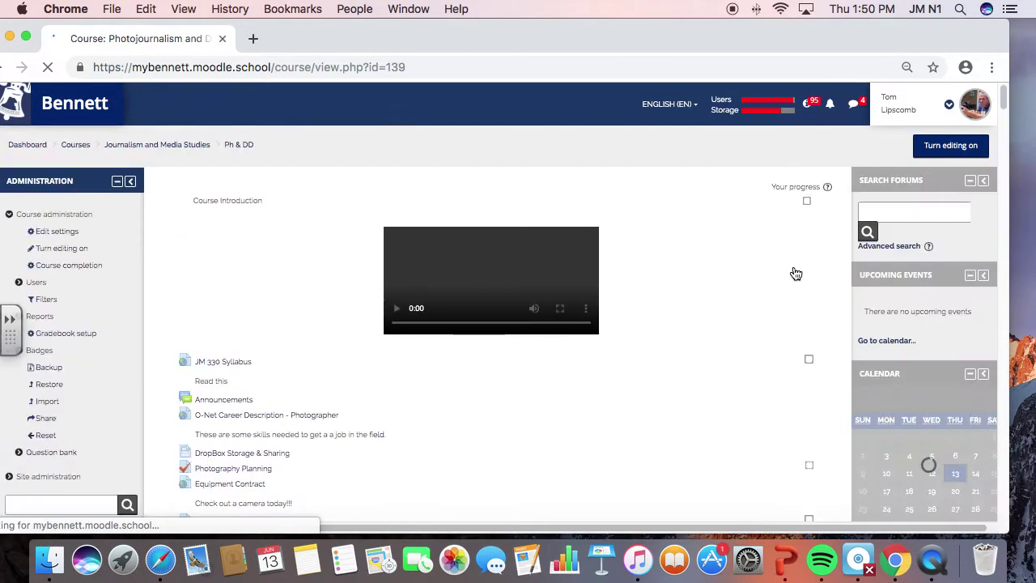
pyautogui.moveTo(1003, 99)
pyautogui.mouseDown()
pyautogui.moveTo(1007, 110)
pyautogui.moveTo(1004, 90)
pyautogui.mouseUp()
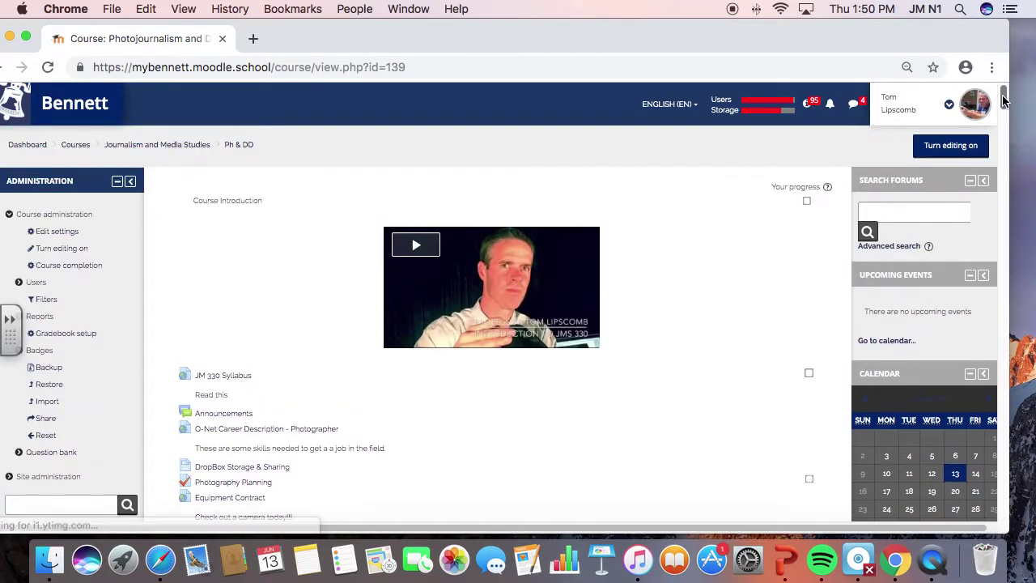
pyautogui.click(951, 146)
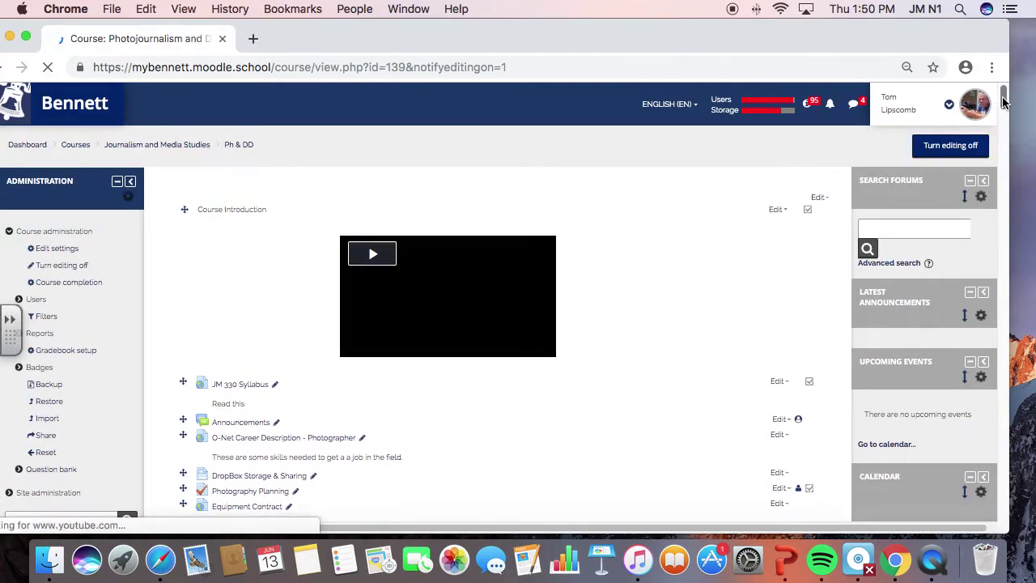
# Add a BigBlueButtonBN activity to the 1 September - 7 September section of the course
pyautogui.moveTo(1004, 102); pyautogui.dragTo(1004, 171)
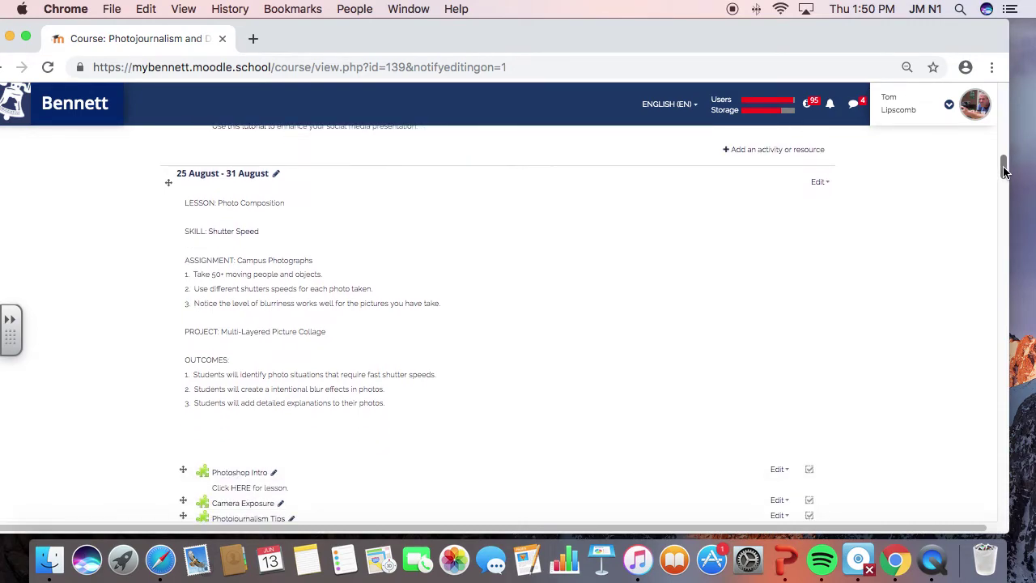
pyautogui.moveTo(1004, 172); pyautogui.dragTo(1005, 177)
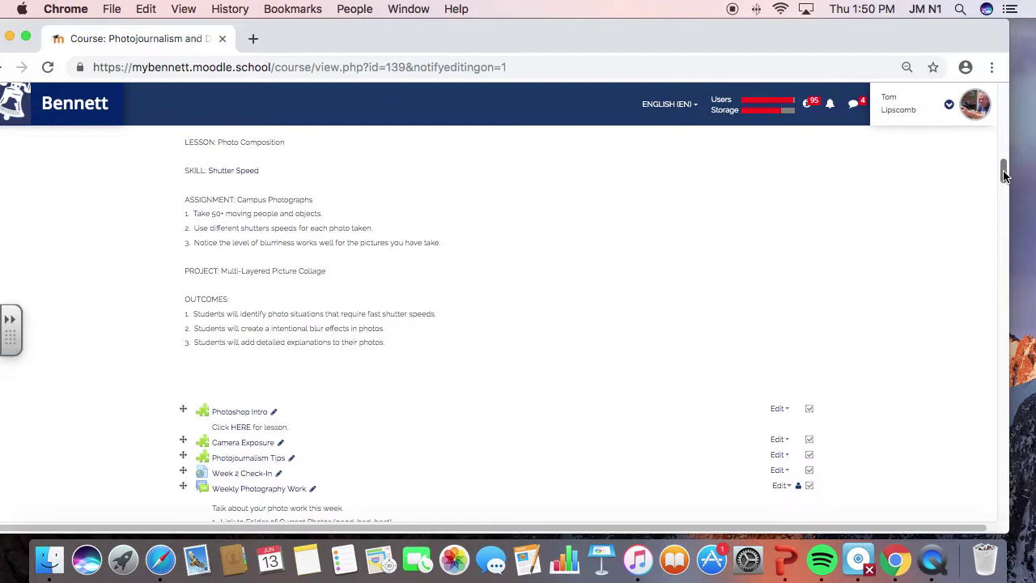
pyautogui.moveTo(1004, 174); pyautogui.dragTo(1004, 195)
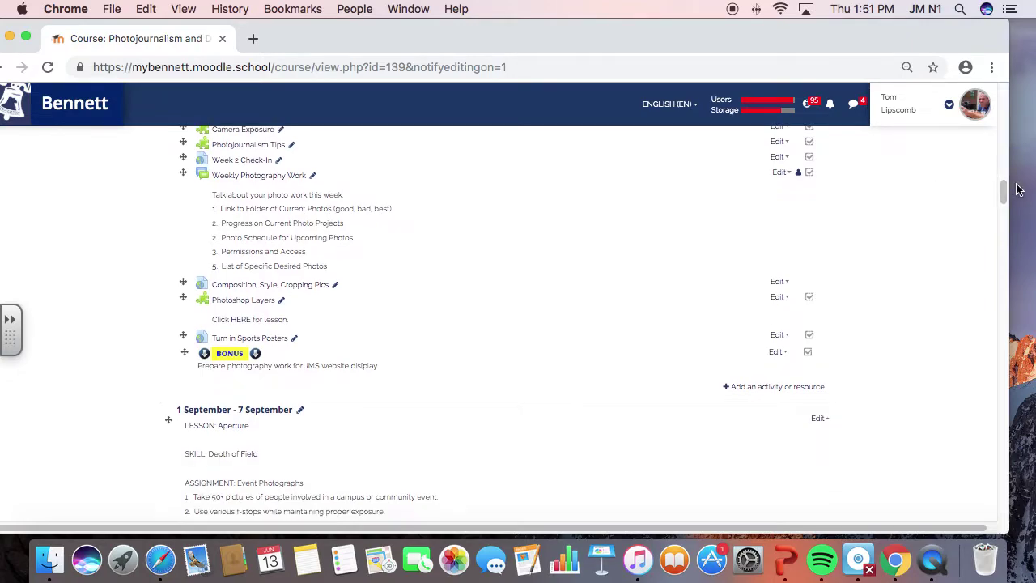
pyautogui.moveTo(1003, 192); pyautogui.dragTo(1004, 223)
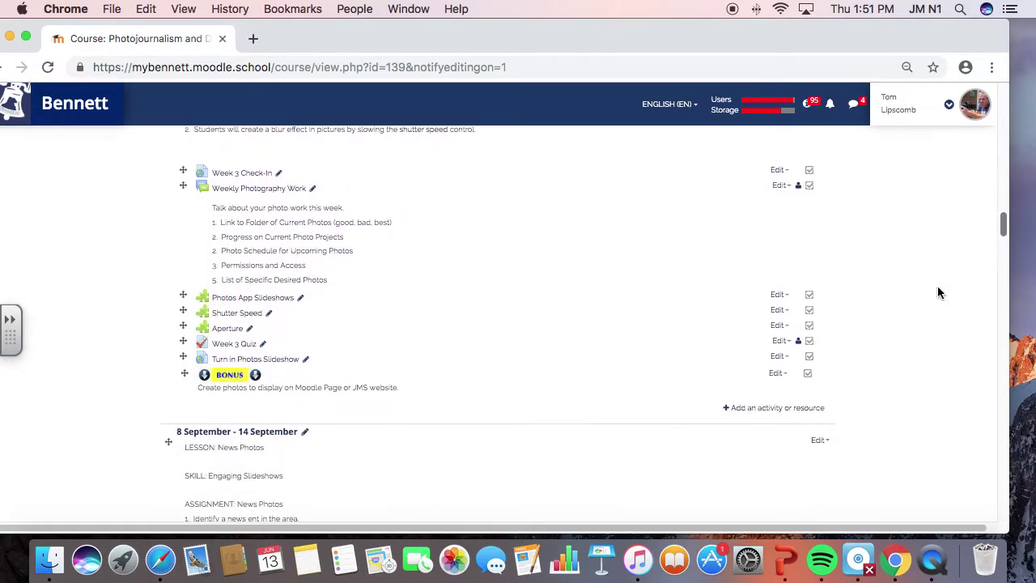
pyautogui.click(769, 409)
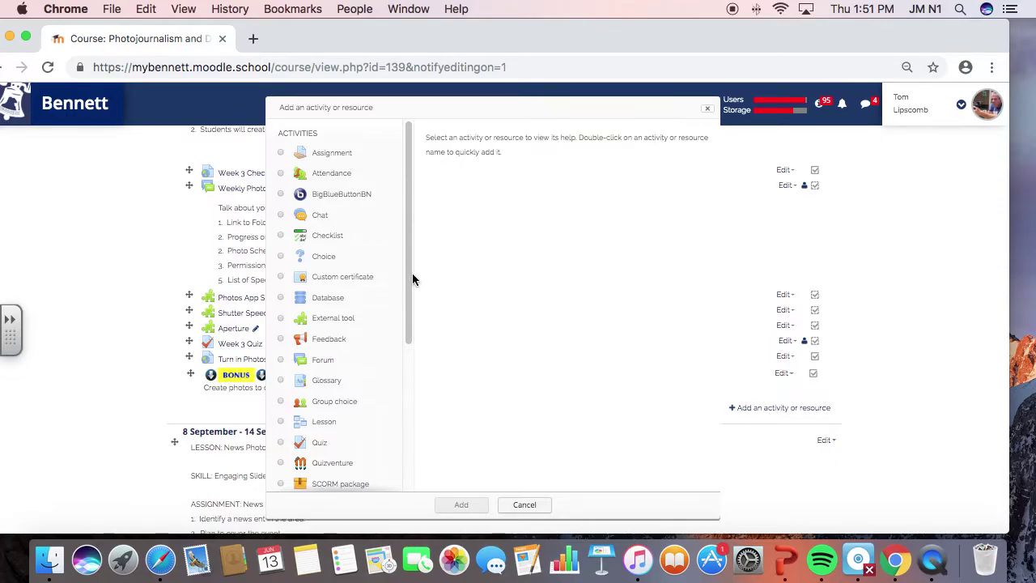
pyautogui.scroll(-2, 409, 275)
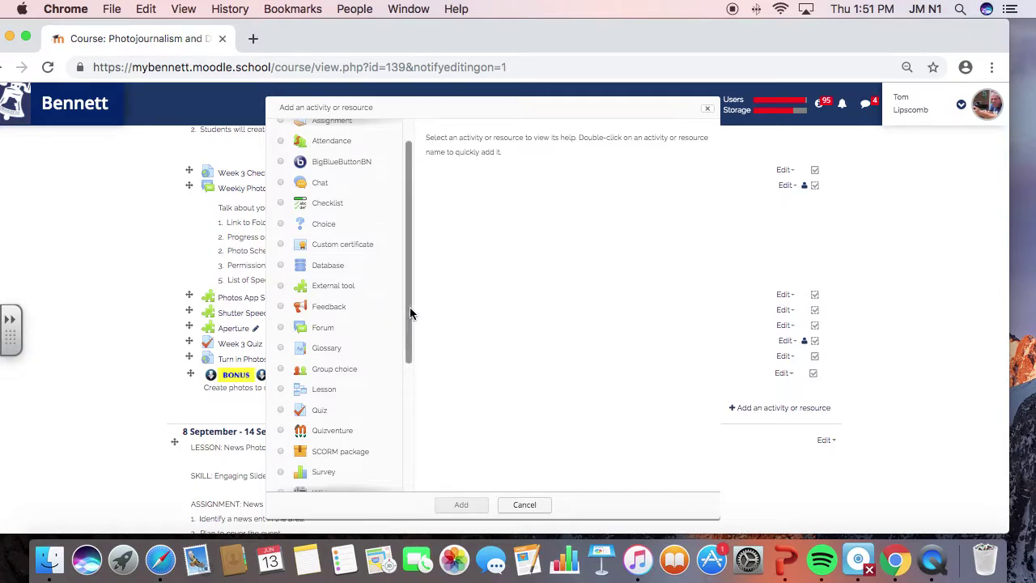
pyautogui.moveTo(409, 307)
pyautogui.mouseDown()
pyautogui.moveTo(409, 358)
pyautogui.moveTo(409, 306)
pyautogui.mouseUp()
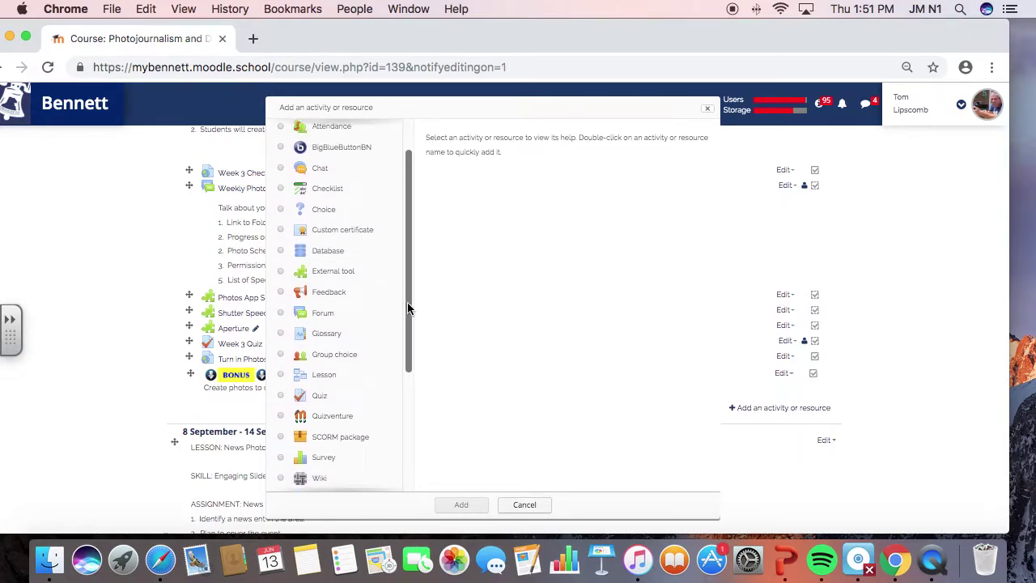
pyautogui.click(351, 147)
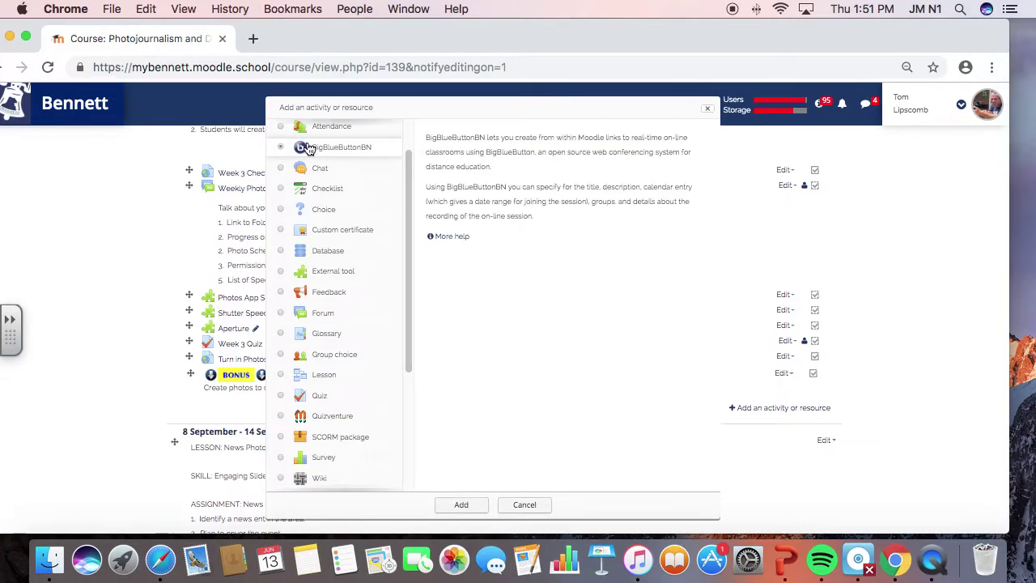
pyautogui.click(481, 505)
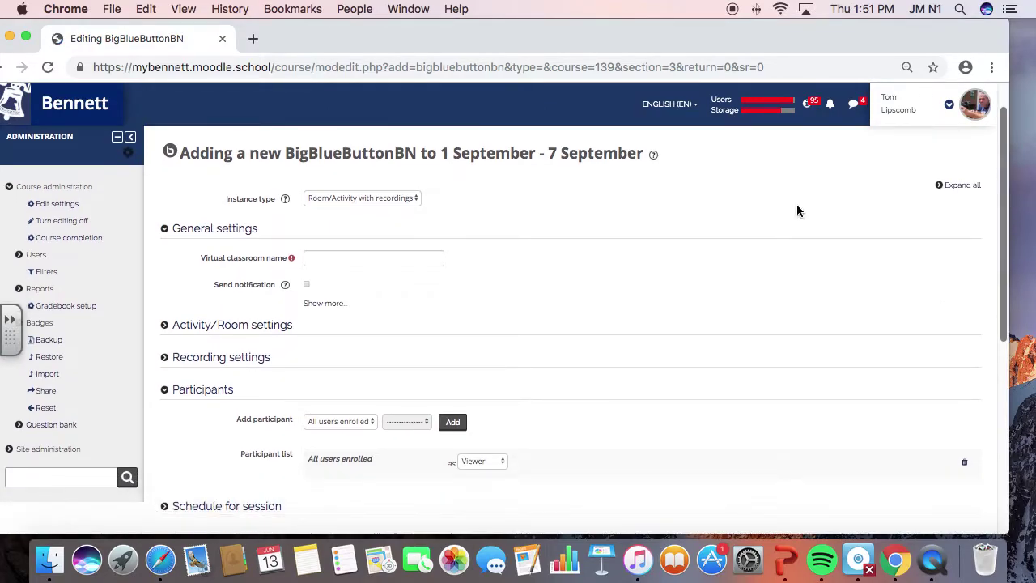
# Name the virtual classroom "Lesson - Shutter Speed" and enable sending a notification
pyautogui.click(354, 259)
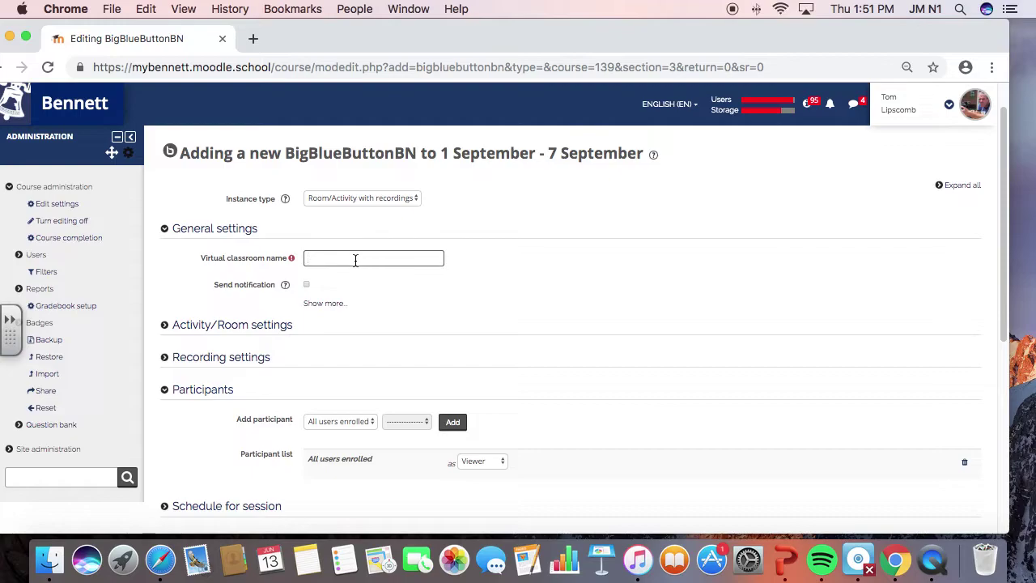
pyautogui.write('Lessom')
pyautogui.press('BackSpace')
pyautogui.write('n- Shutter')
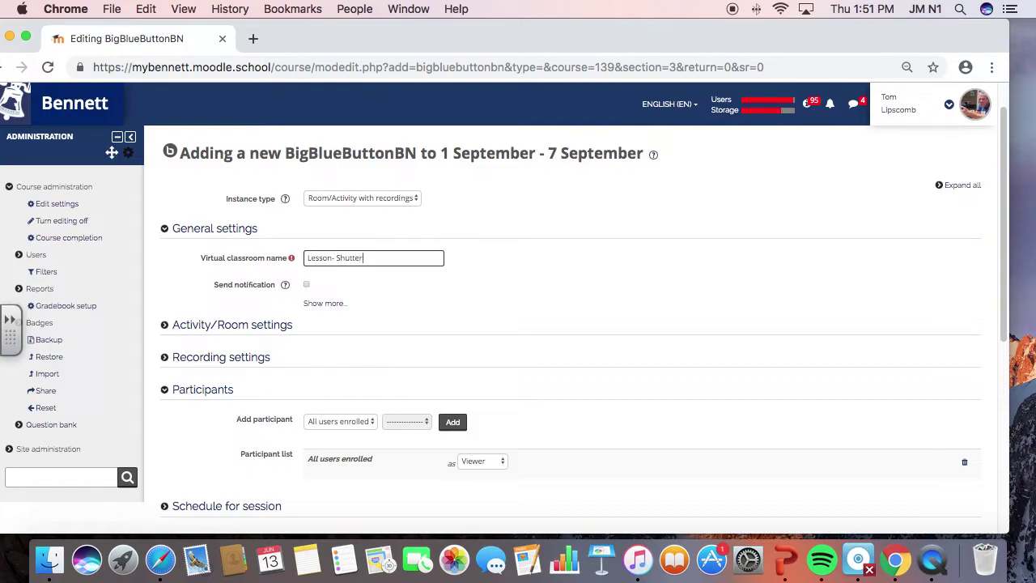
pyautogui.write(' Speed')
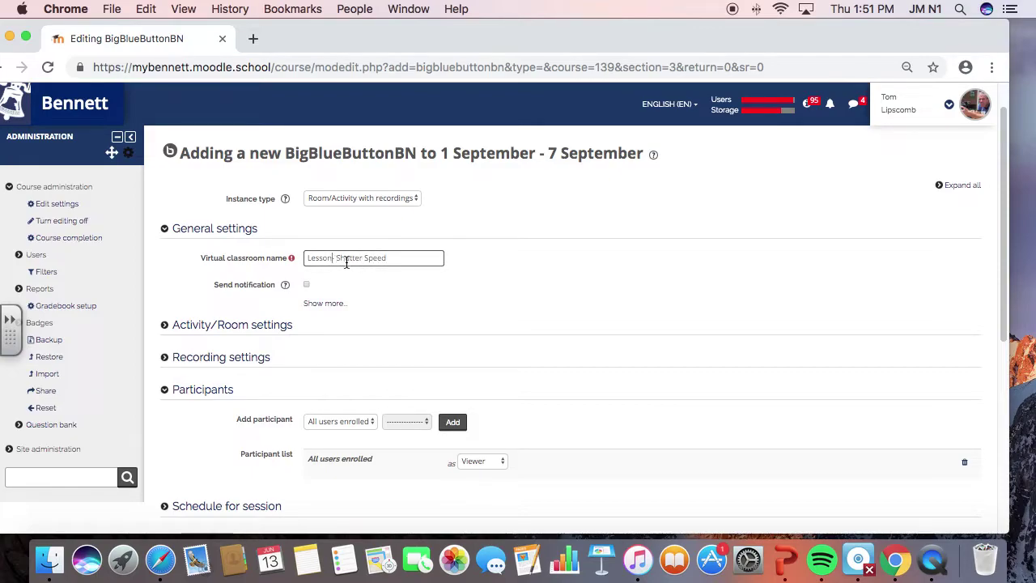
pyautogui.click(306, 284)
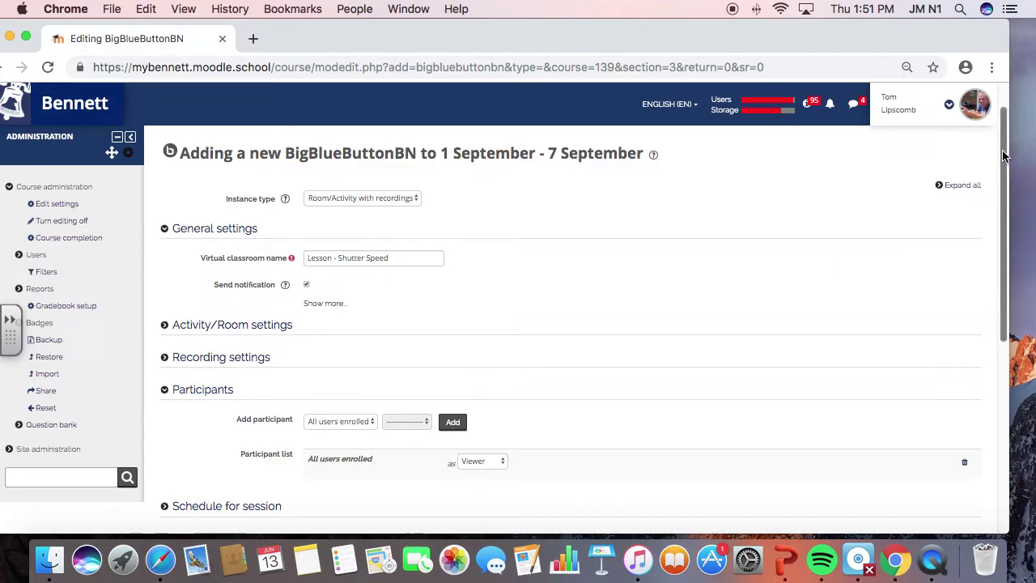
# Enter the welcome message "Here is your lesson on camera shutter speed. Welcome!" in the activity/room settings
pyautogui.moveTo(1006, 158); pyautogui.dragTo(1012, 215)
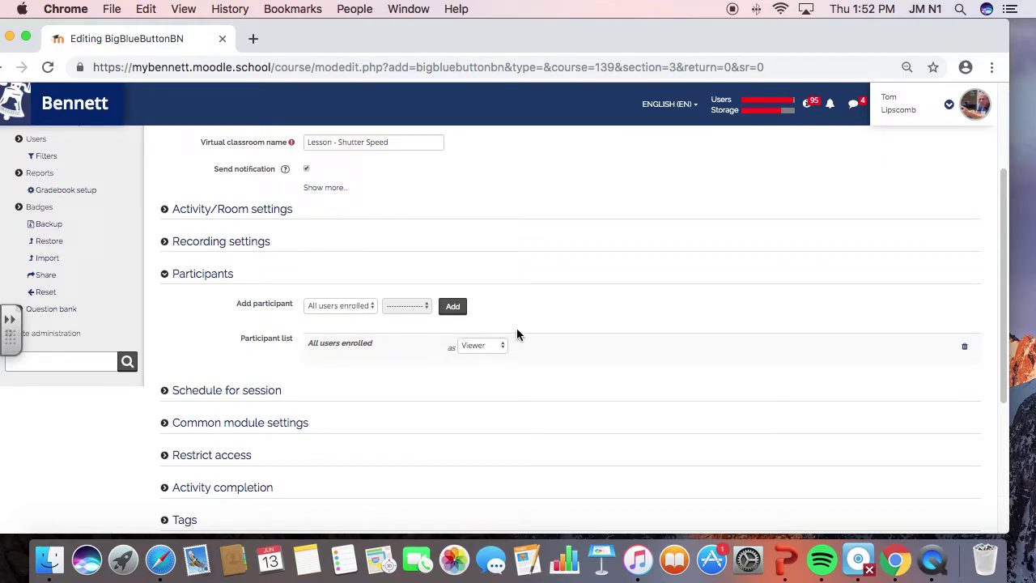
pyautogui.click(165, 212)
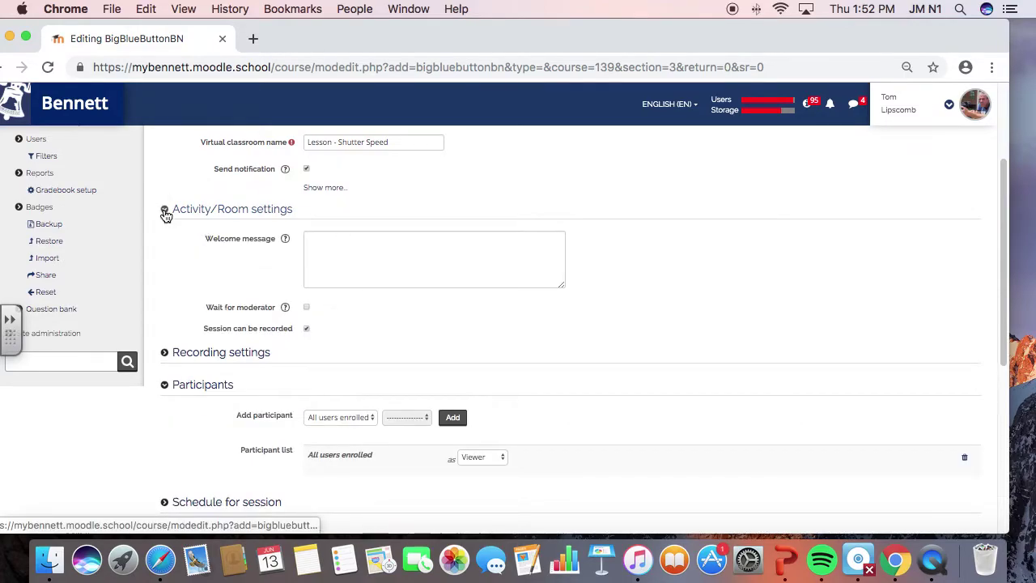
pyautogui.click(349, 236)
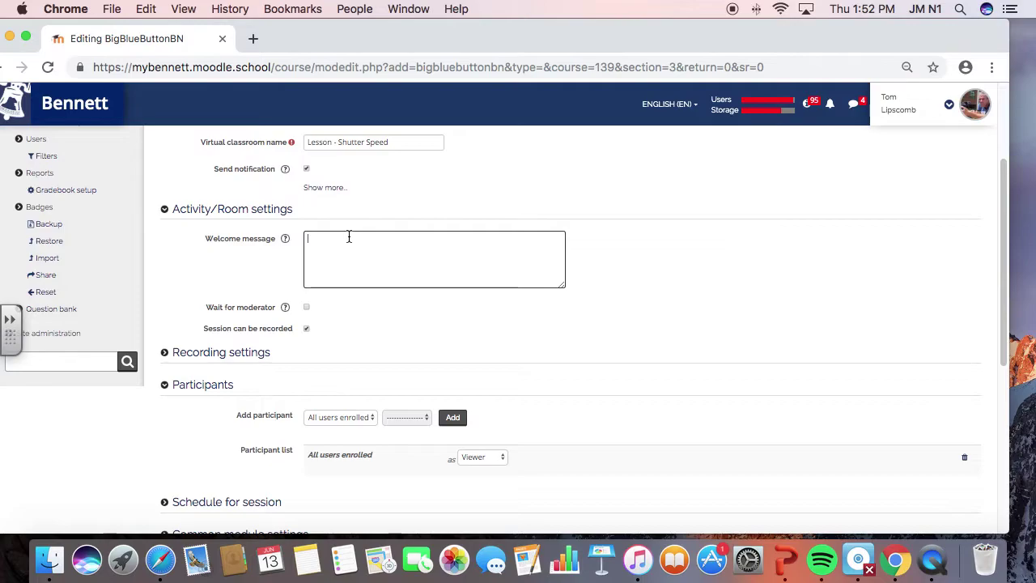
pyautogui.write('Here is your lesson on')
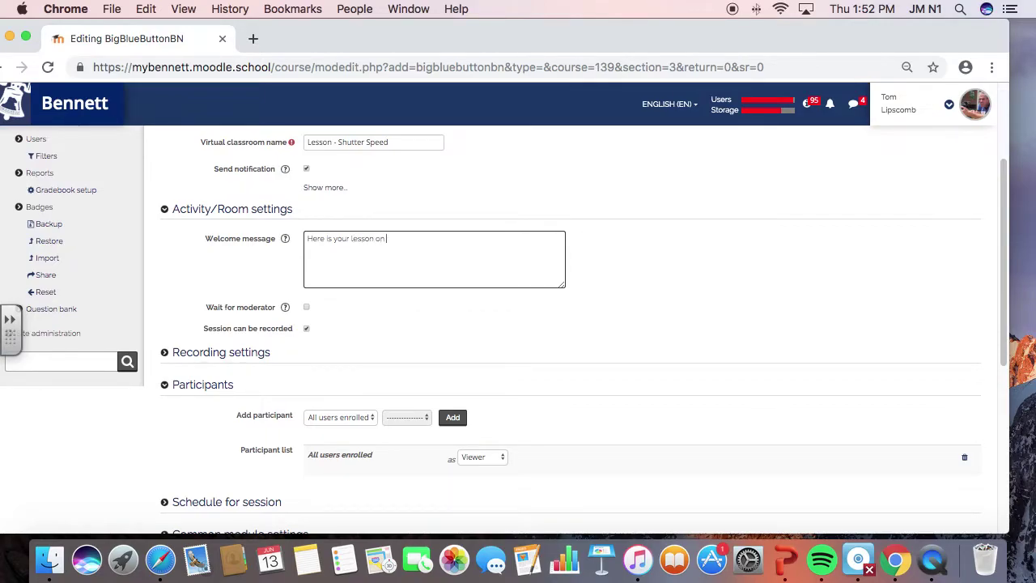
pyautogui.write(' camera sutter speed.')
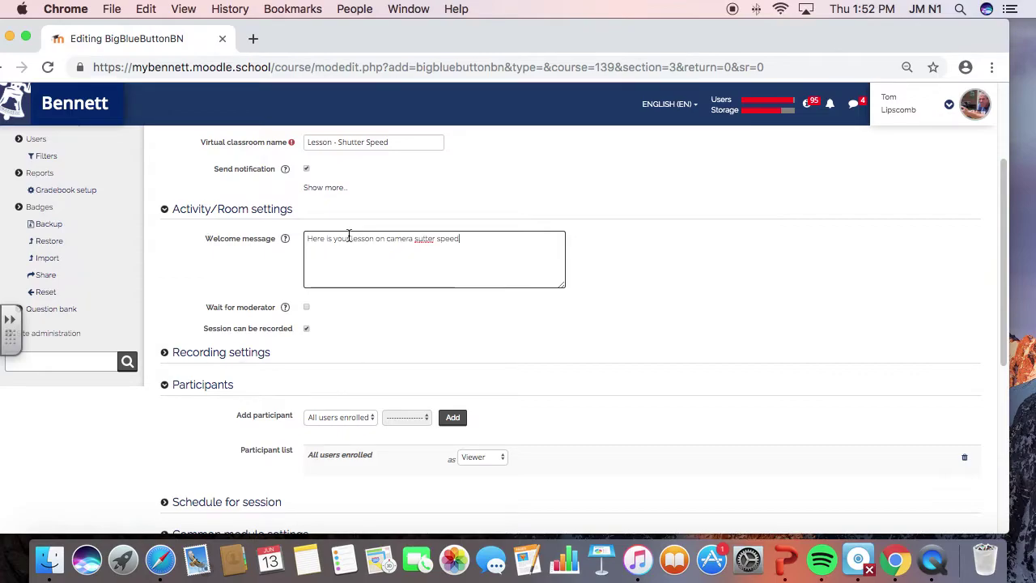
pyautogui.click(416, 238)
pyautogui.write('h')
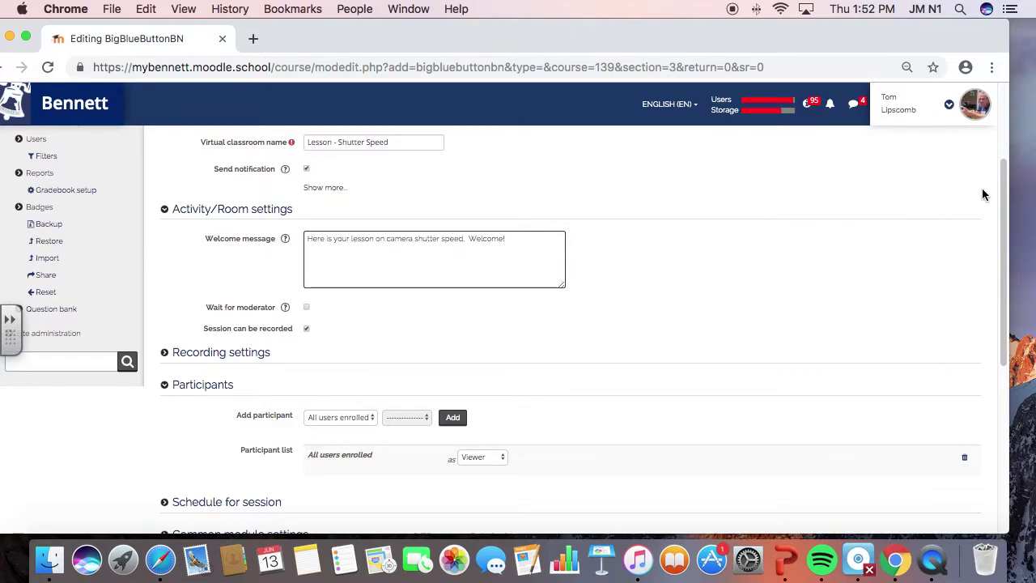
# Add the Course creator role to the participant list and assign it as Moderator
pyautogui.moveTo(1002, 190); pyautogui.dragTo(1004, 196)
pyautogui.scroll(-3, 1004, 197)
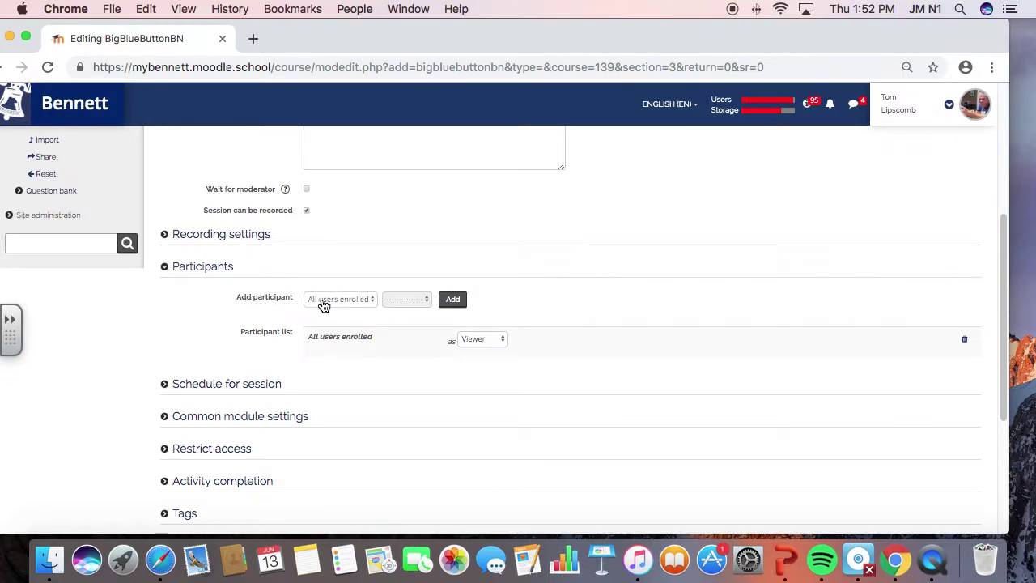
pyautogui.click(447, 302)
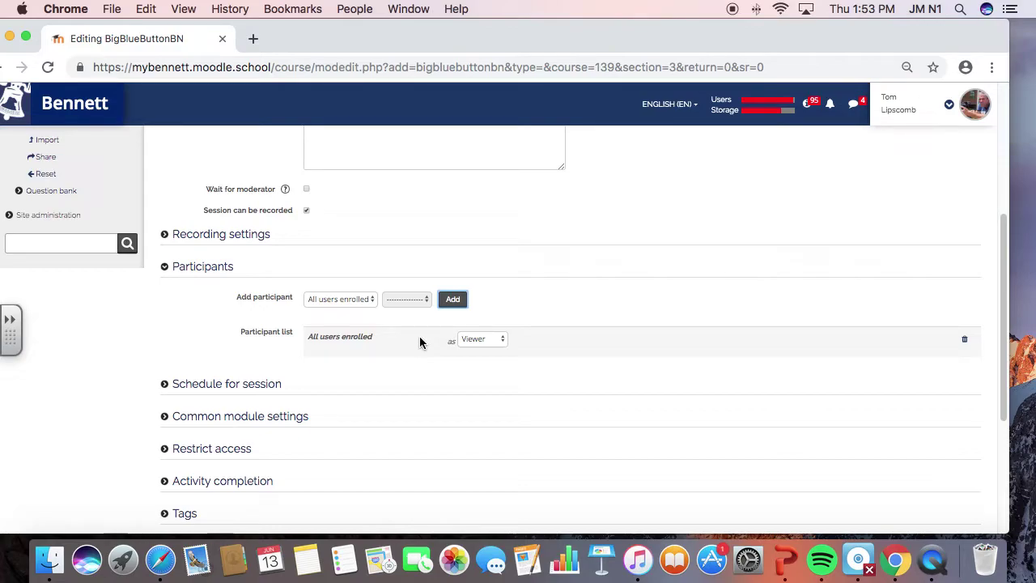
pyautogui.click(362, 305)
pyautogui.click(374, 309)
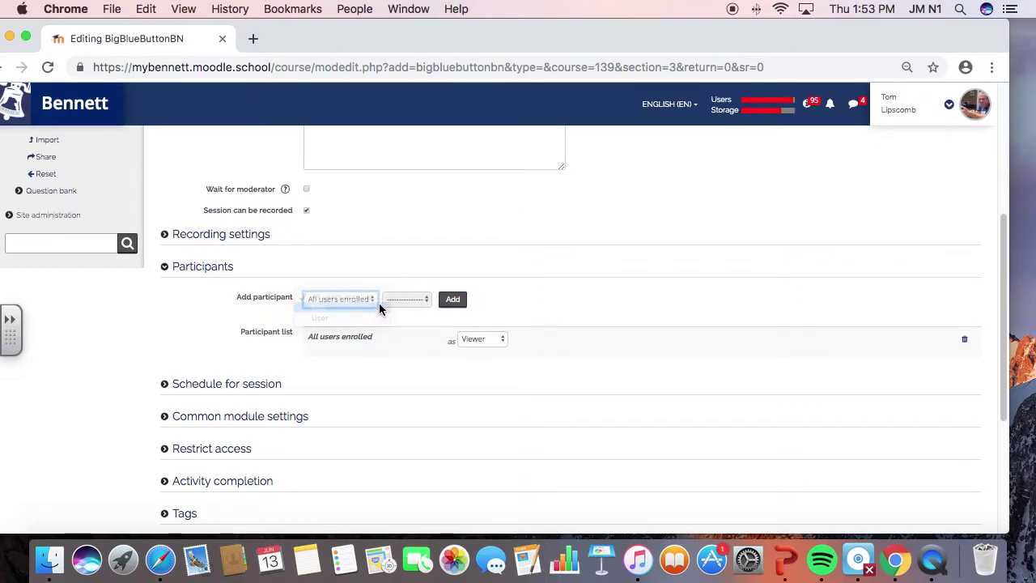
pyautogui.click(415, 303)
pyautogui.click(416, 308)
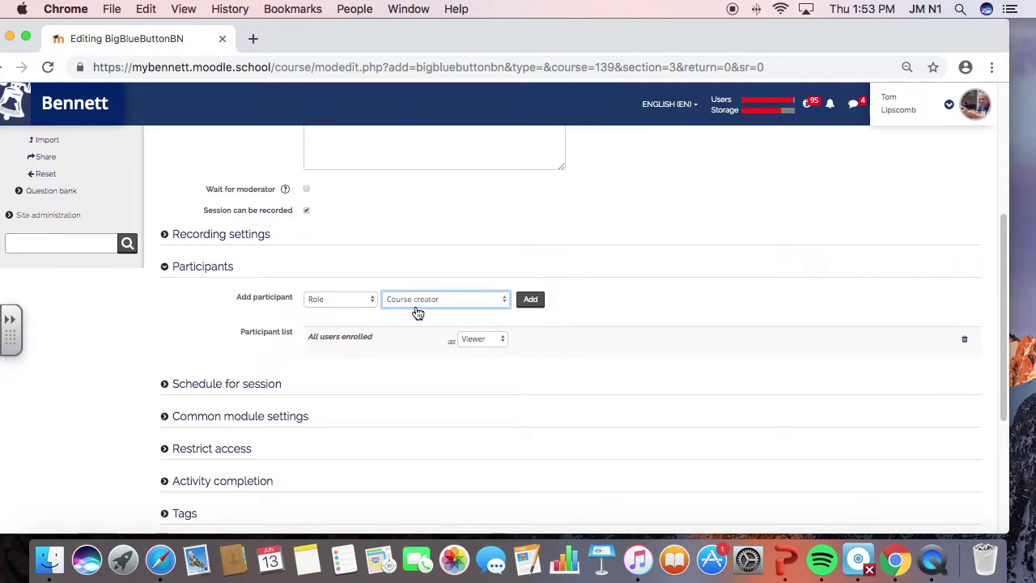
pyautogui.click(419, 307)
pyautogui.click(418, 306)
pyautogui.click(421, 306)
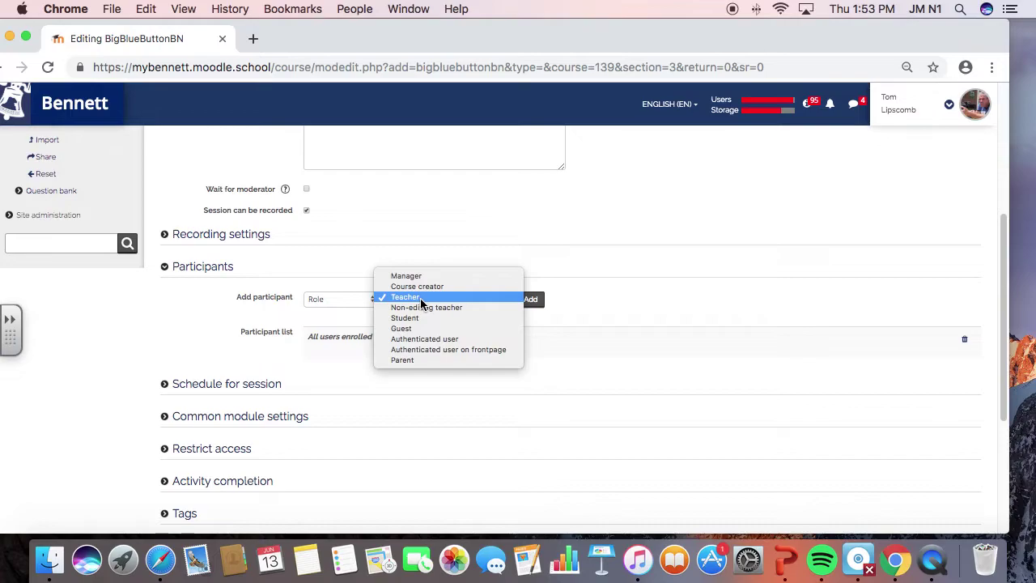
pyautogui.click(421, 286)
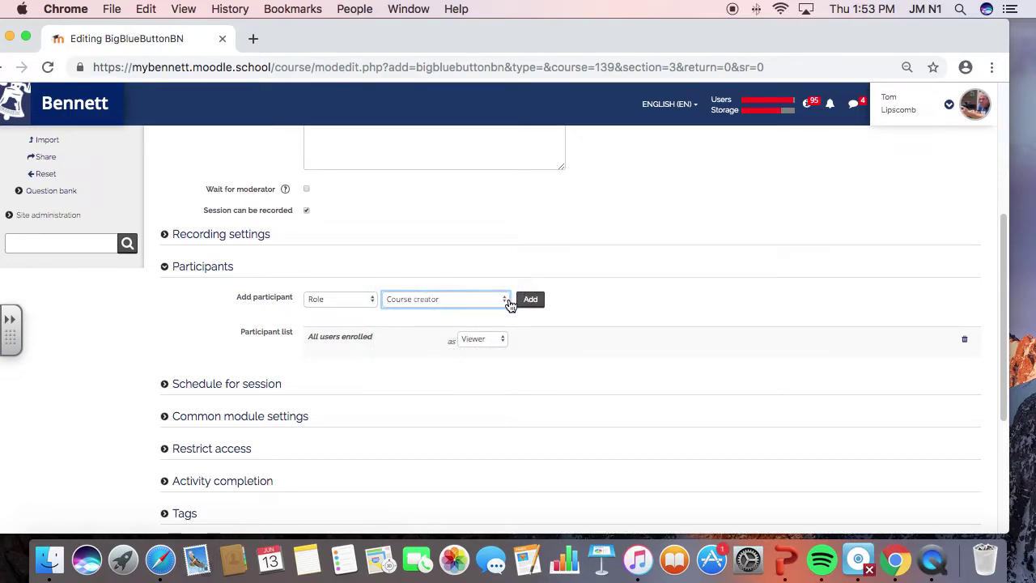
pyautogui.click(526, 301)
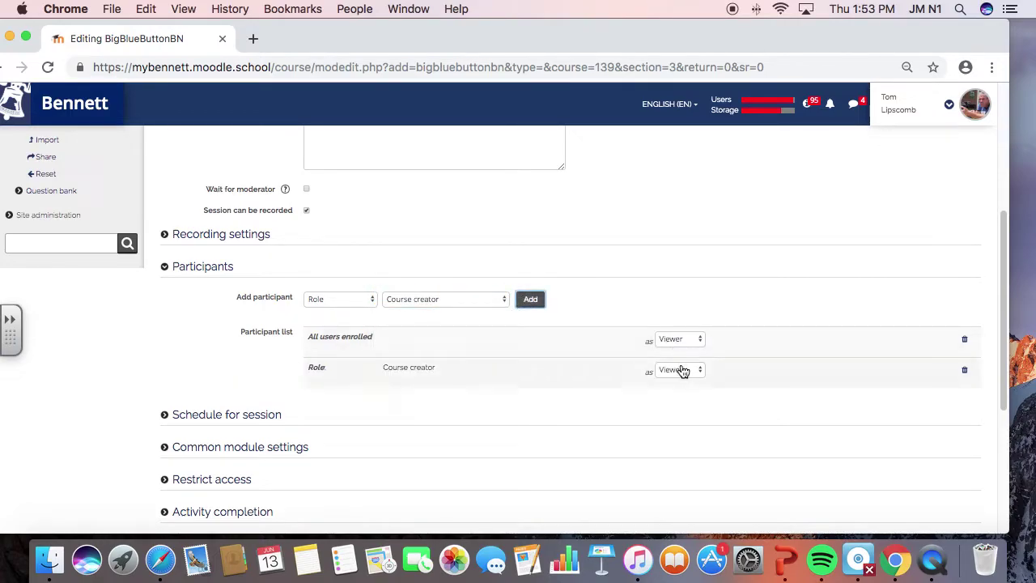
pyautogui.click(680, 370)
pyautogui.click(680, 378)
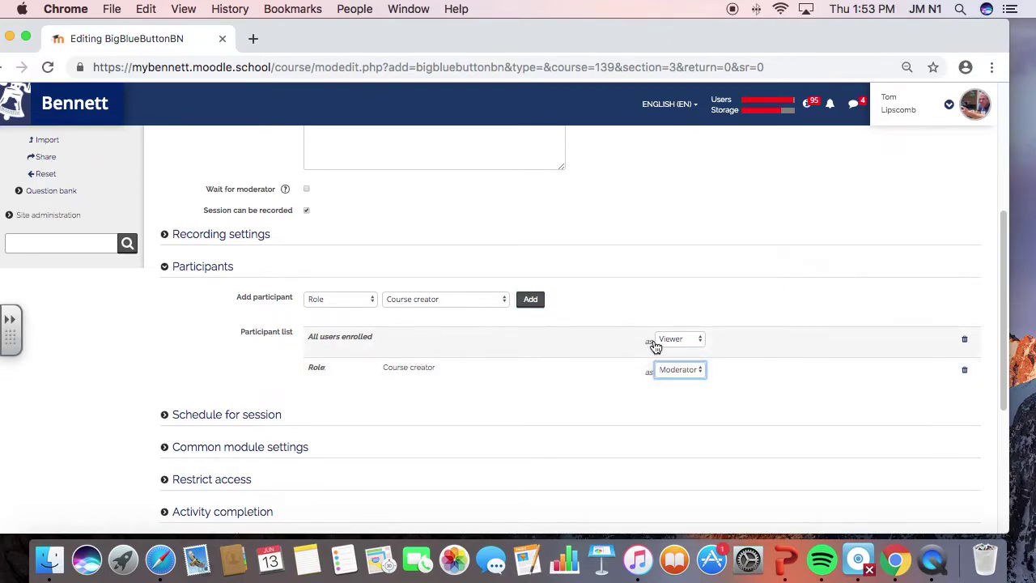
# Review the join open and join closed options in the session schedule, then collapse that section
pyautogui.moveTo(1007, 242); pyautogui.dragTo(1007, 336)
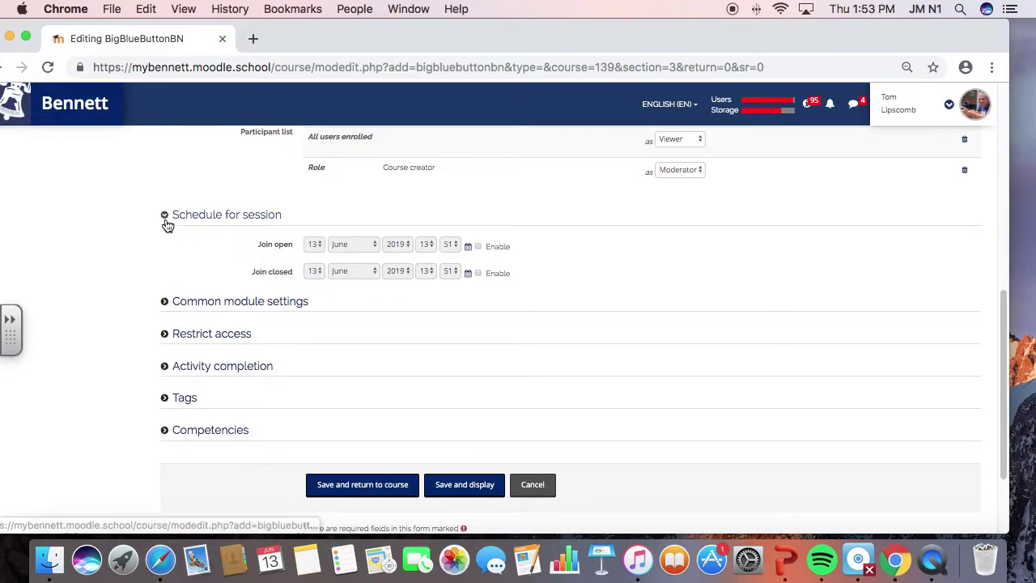
pyautogui.click(166, 215)
pyautogui.moveTo(999, 343); pyautogui.dragTo(987, 204)
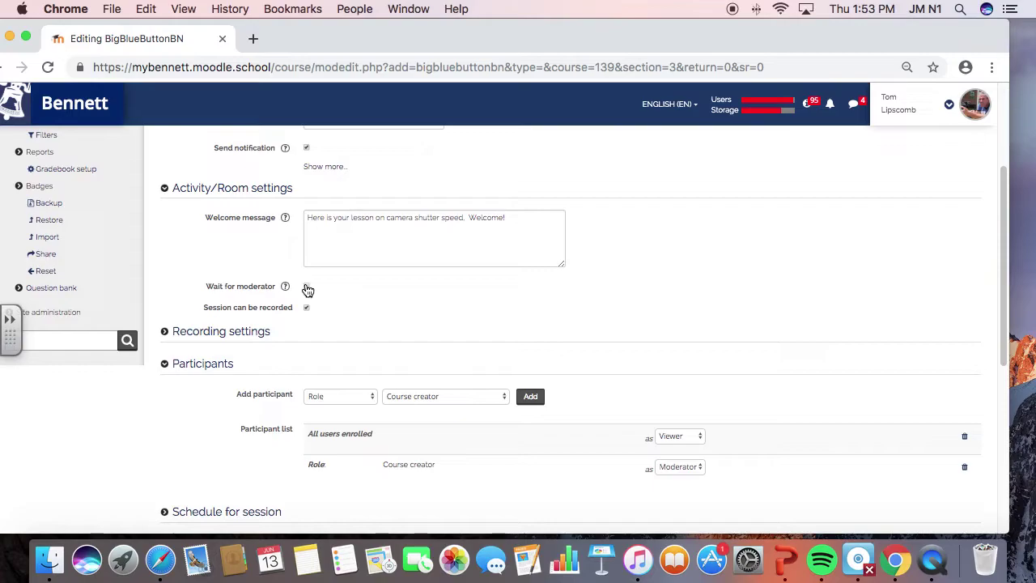
# Try completion tracking as "Show activity as complete when conditions are met" and restore it to "Students can manually mark the activity as completed"
pyautogui.scroll(-8, 1001, 209)
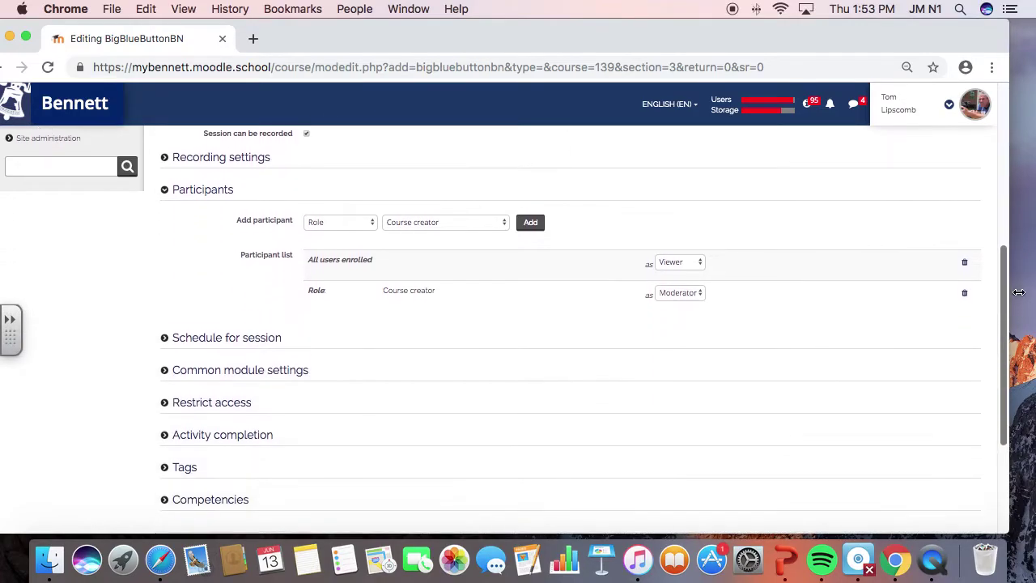
pyautogui.moveTo(1008, 317); pyautogui.dragTo(1033, 289)
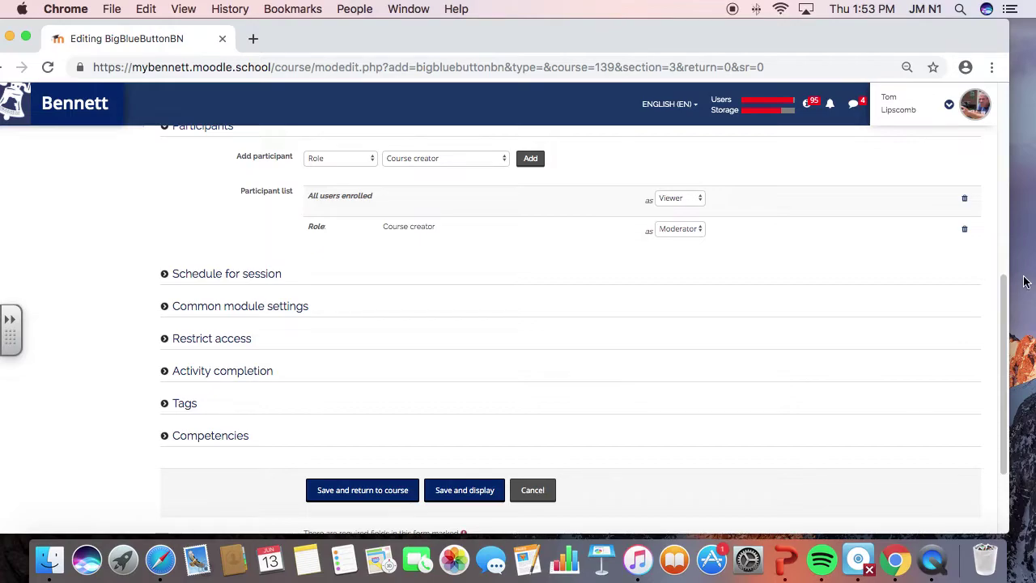
pyautogui.moveTo(1005, 301)
pyautogui.mouseDown()
pyautogui.moveTo(1003, 287)
pyautogui.moveTo(1006, 296)
pyautogui.mouseUp()
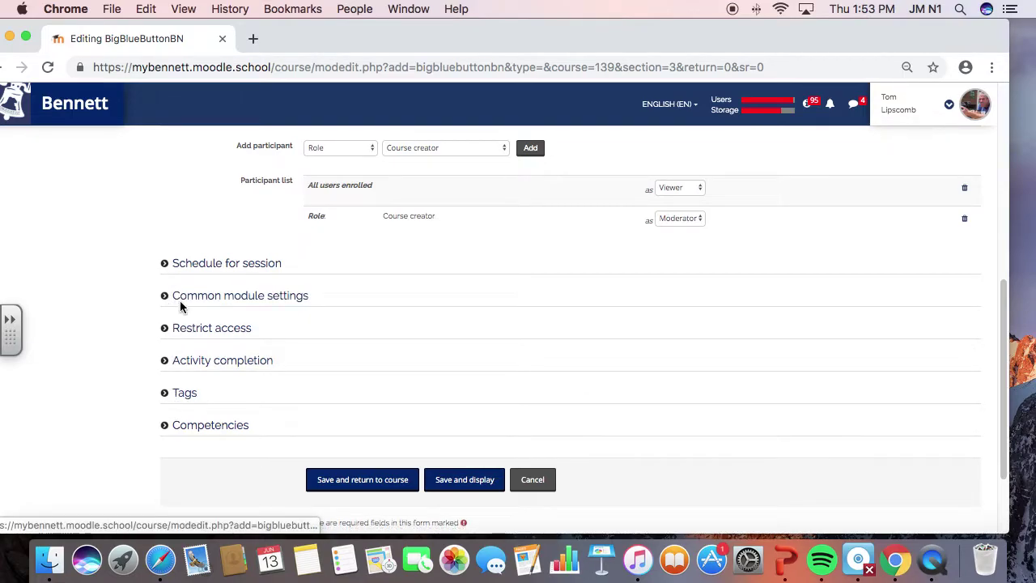
pyautogui.click(164, 364)
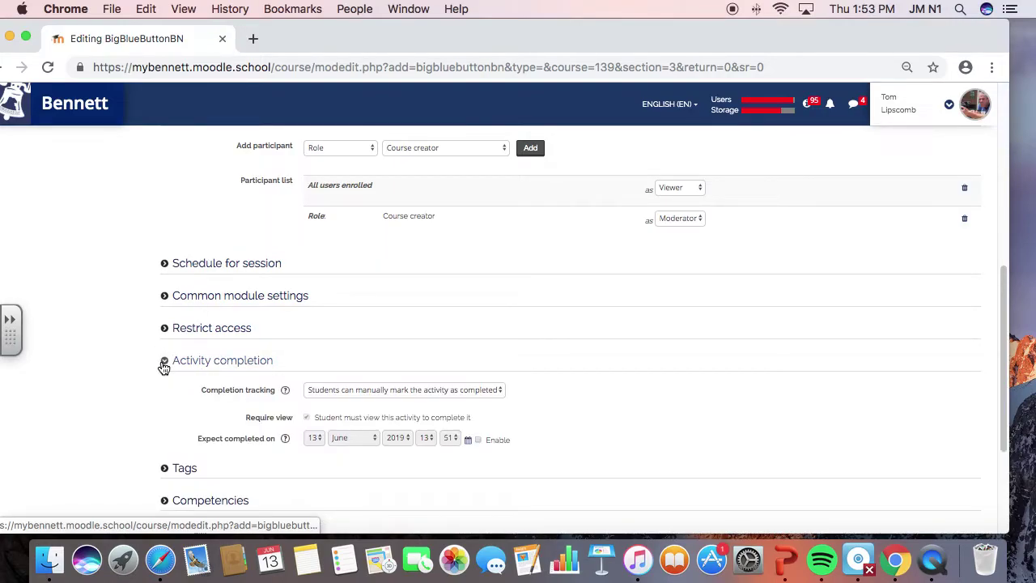
pyautogui.click(374, 392)
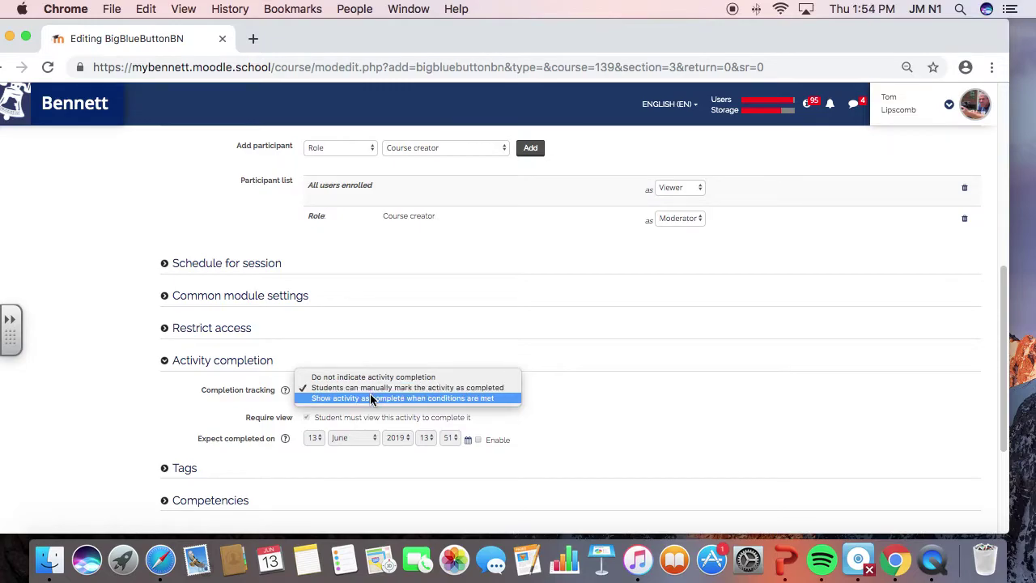
pyautogui.click(373, 397)
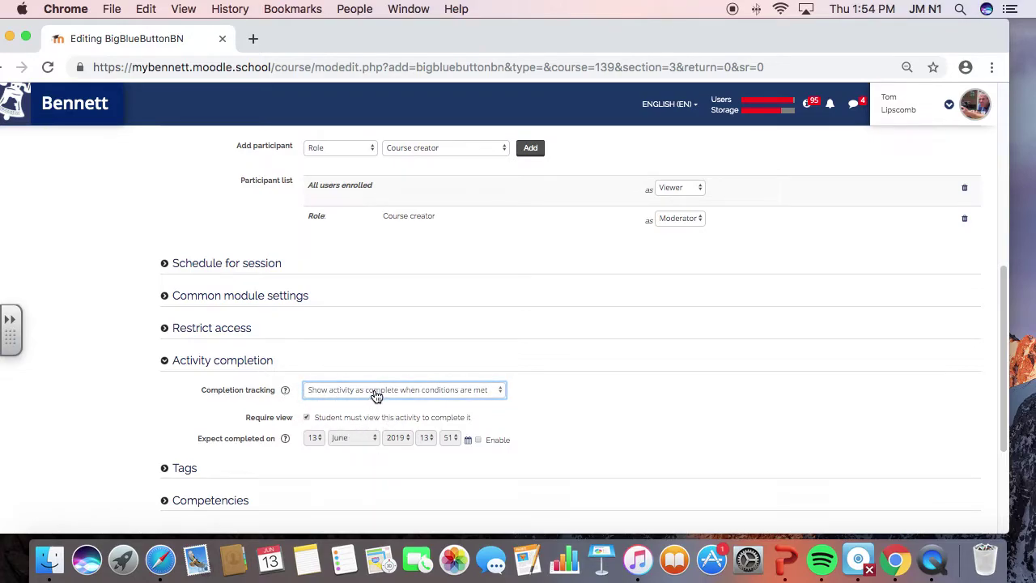
pyautogui.click(377, 396)
pyautogui.click(375, 378)
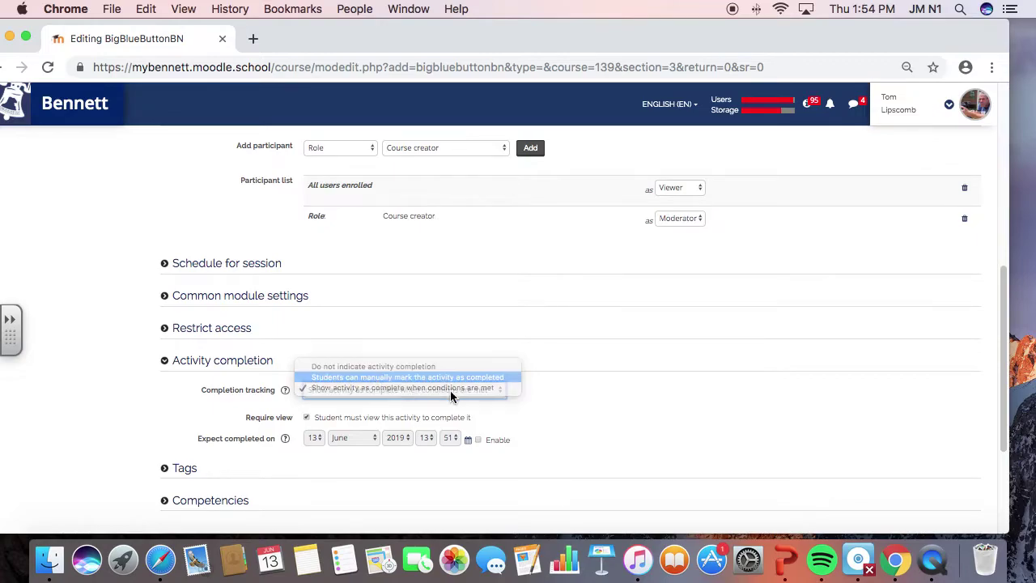
# Save the virtual classroom, return to the course, and move "Lesson - Shutter Speed" above the BONUS label in the 1 September - 7 September section
pyautogui.scroll(-5, 1000, 299)
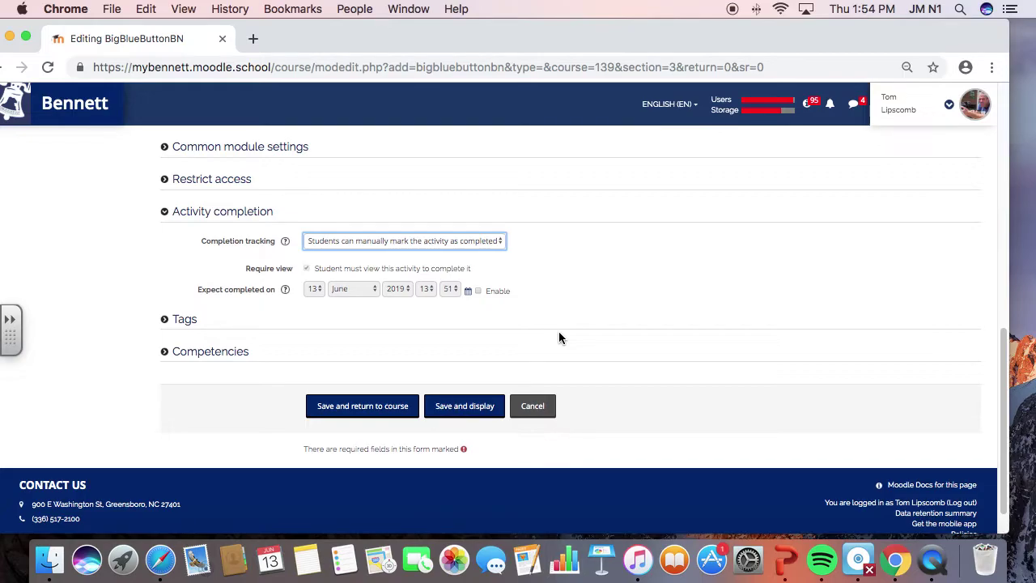
pyautogui.click(390, 409)
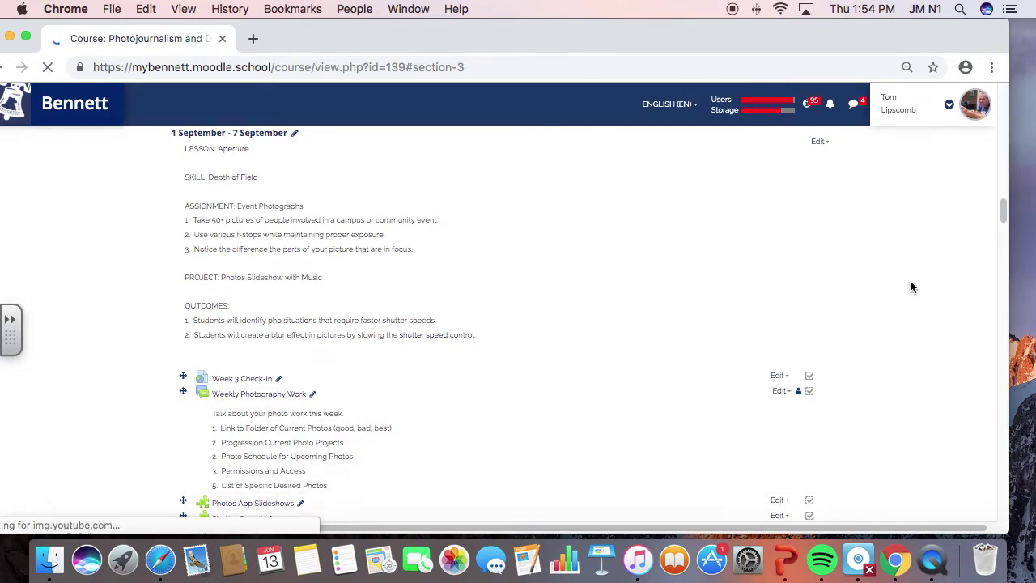
pyautogui.scroll(-3, 991, 227)
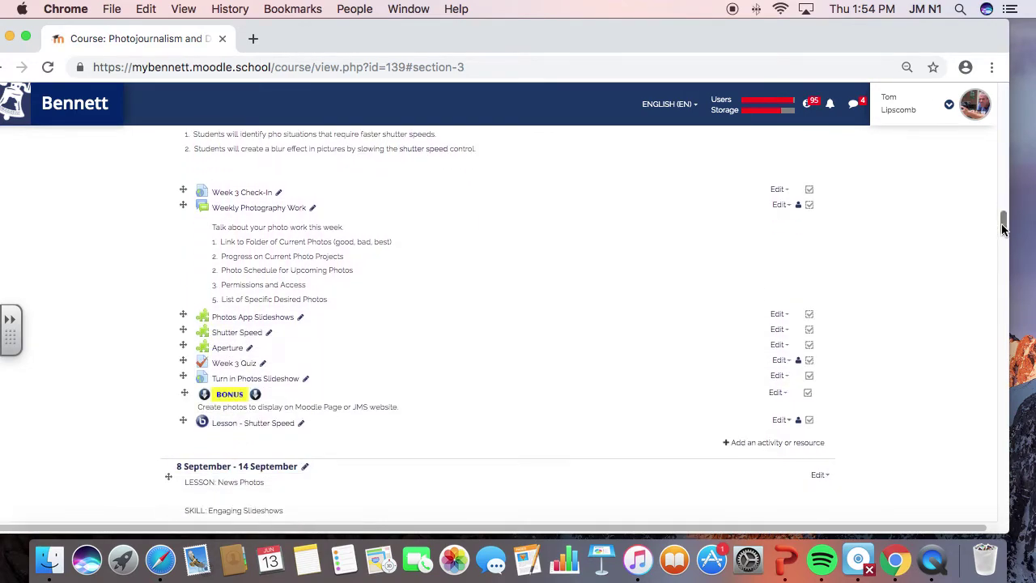
pyautogui.moveTo(181, 422); pyautogui.dragTo(185, 391)
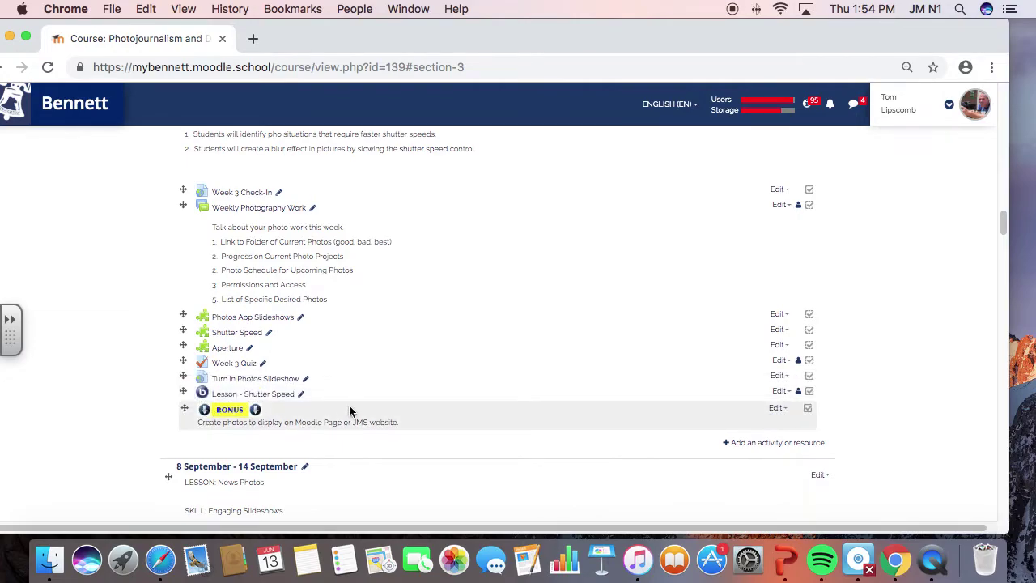
# Open the "Lesson - Shutter Speed" session and join its audio by microphone, allowing microphone access and confirming the echo test
pyautogui.click(263, 397)
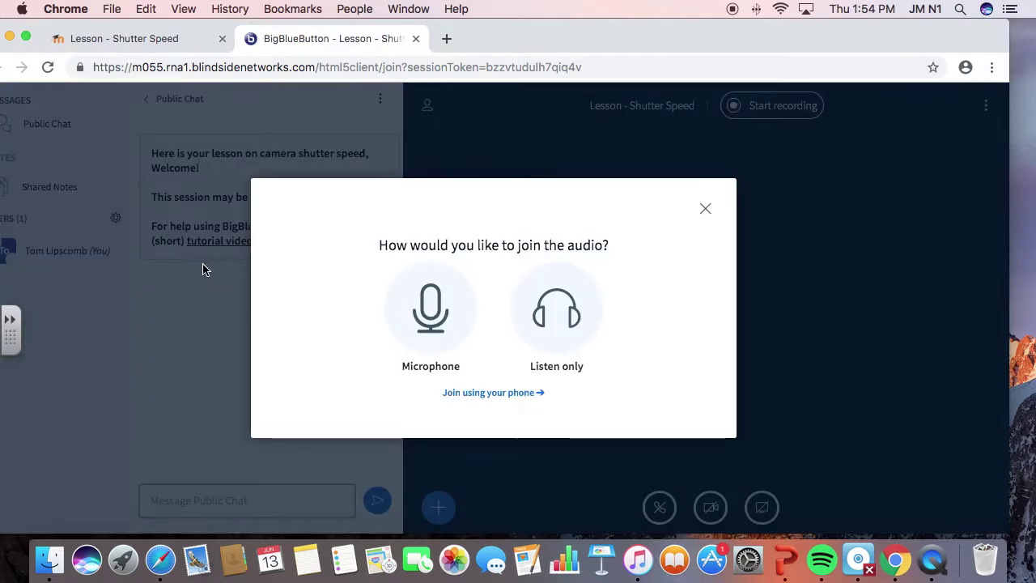
pyautogui.click(446, 289)
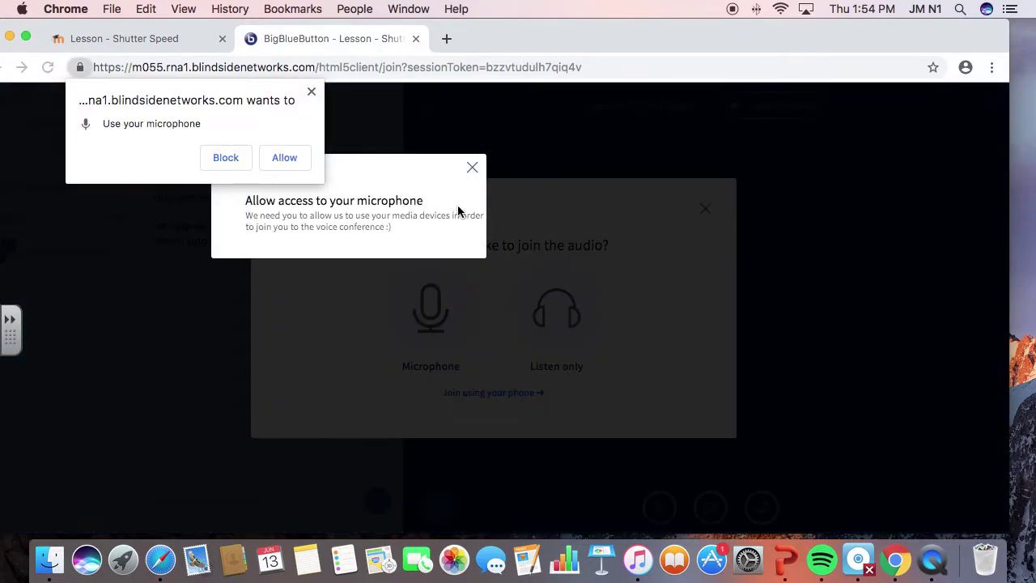
pyautogui.click(285, 158)
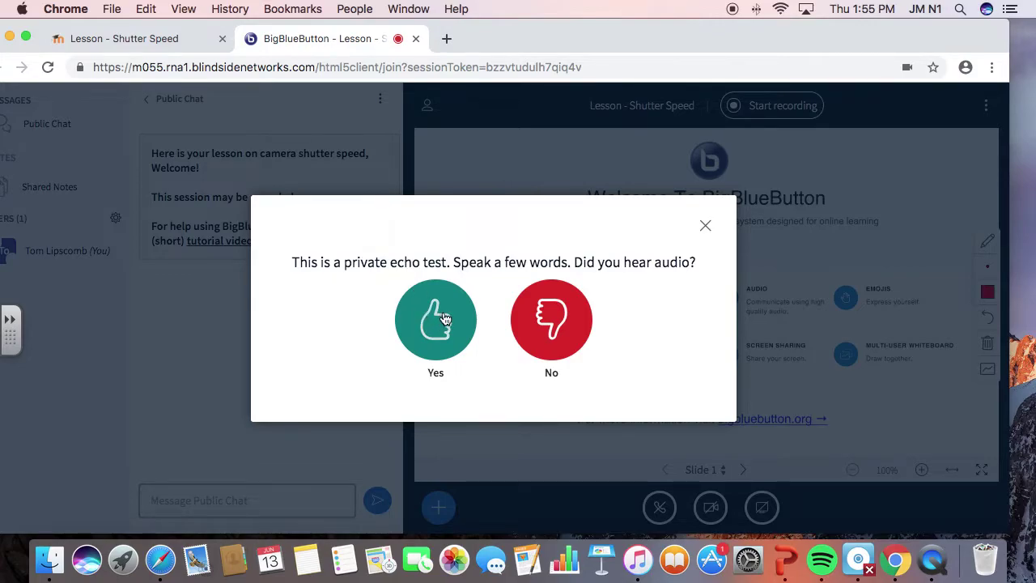
pyautogui.click(443, 326)
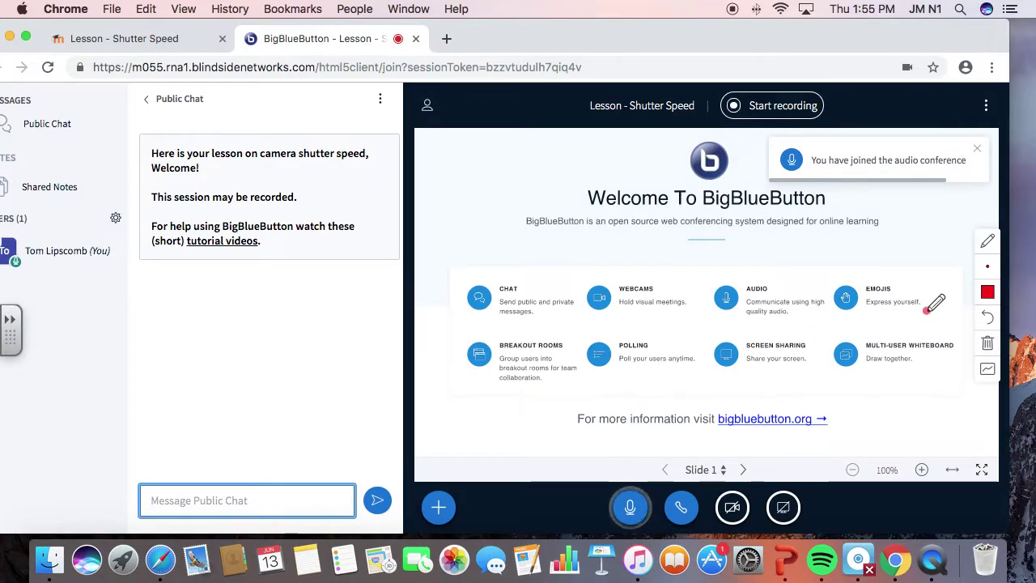
pyautogui.click(978, 154)
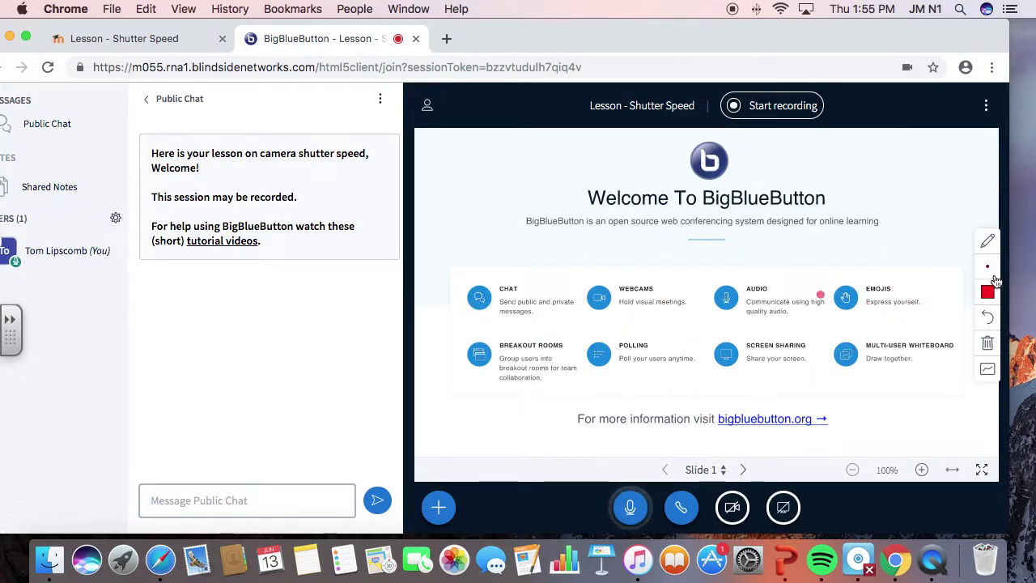
# Go to blank slide 3 of the presentation and handwrite the presenter's first name in red with the pencil
pyautogui.click(990, 243)
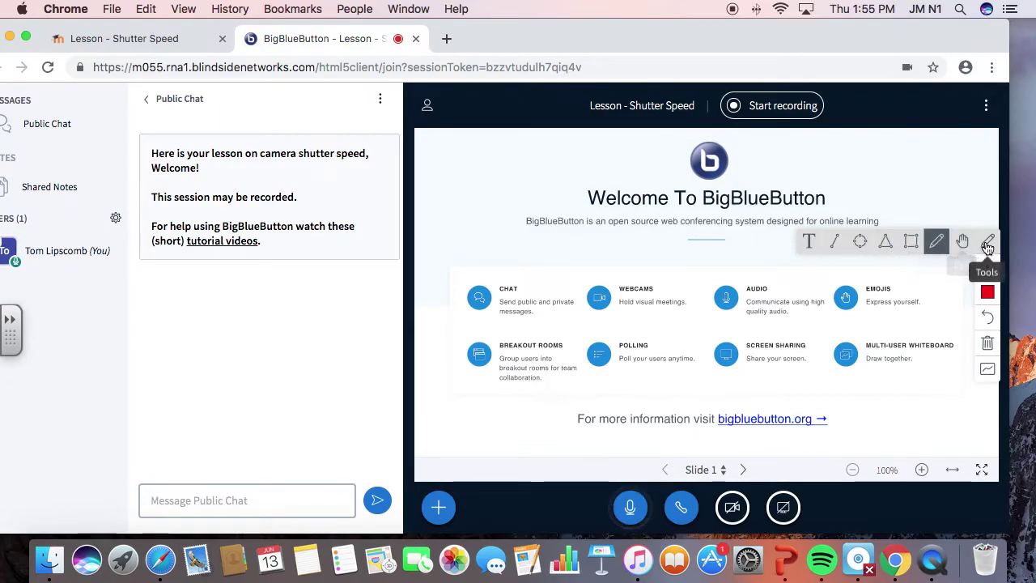
pyautogui.click(744, 471)
pyautogui.click(744, 470)
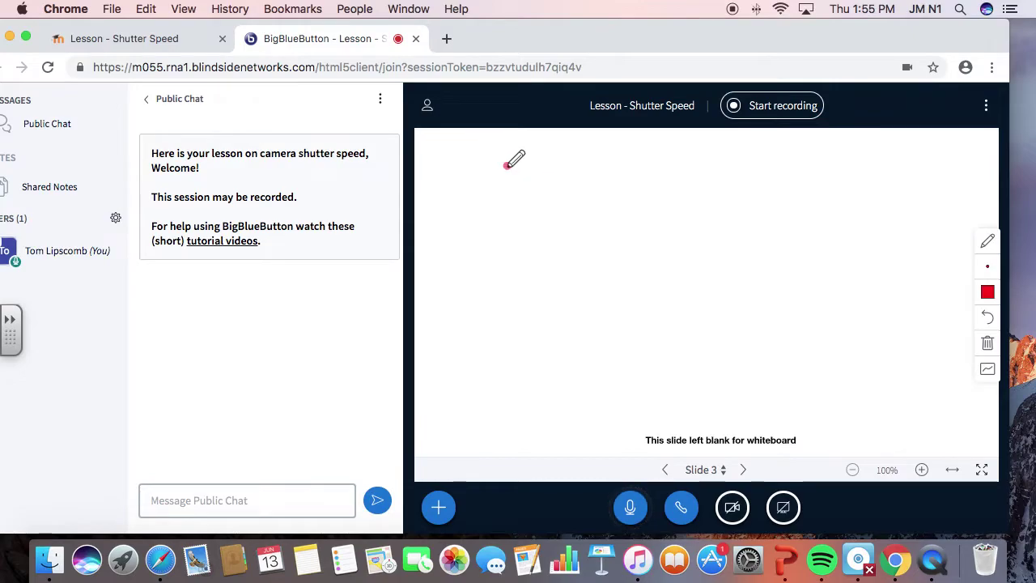
pyautogui.moveTo(502, 165)
pyautogui.mouseDown()
pyautogui.moveTo(565, 164)
pyautogui.moveTo(532, 221)
pyautogui.moveTo(557, 197)
pyautogui.moveTo(592, 219)
pyautogui.moveTo(619, 217)
pyautogui.mouseUp()
# Add a text box containing the presenter's first name below the handwriting on slide 3, using the Text tool at the largest font size
pyautogui.click(983, 235)
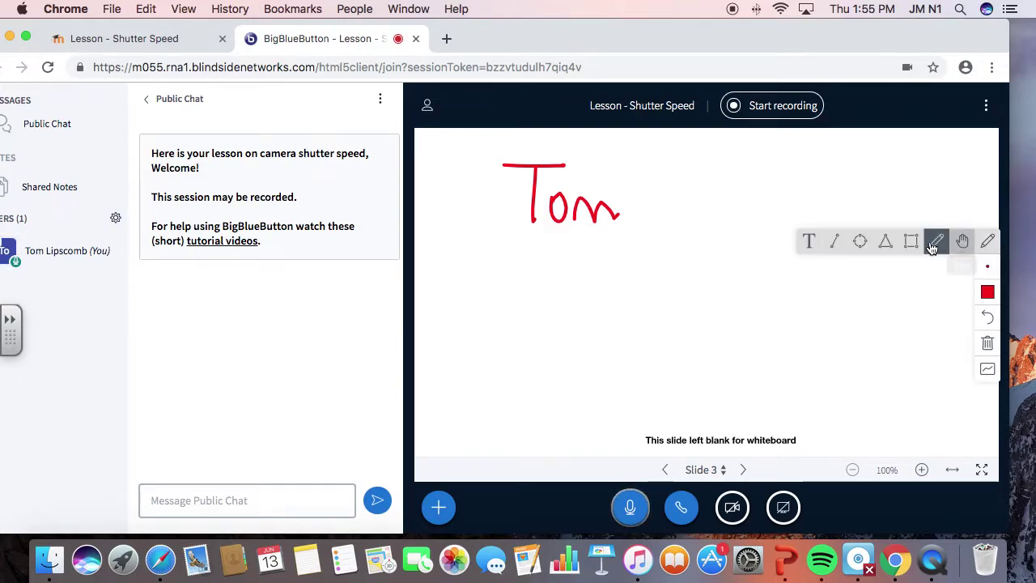
pyautogui.click(809, 240)
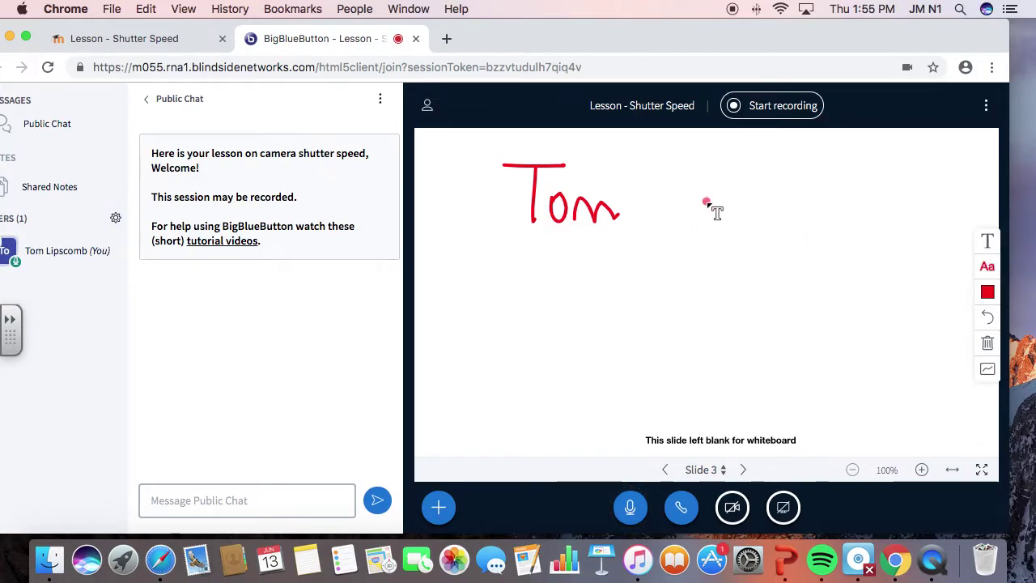
pyautogui.click(988, 240)
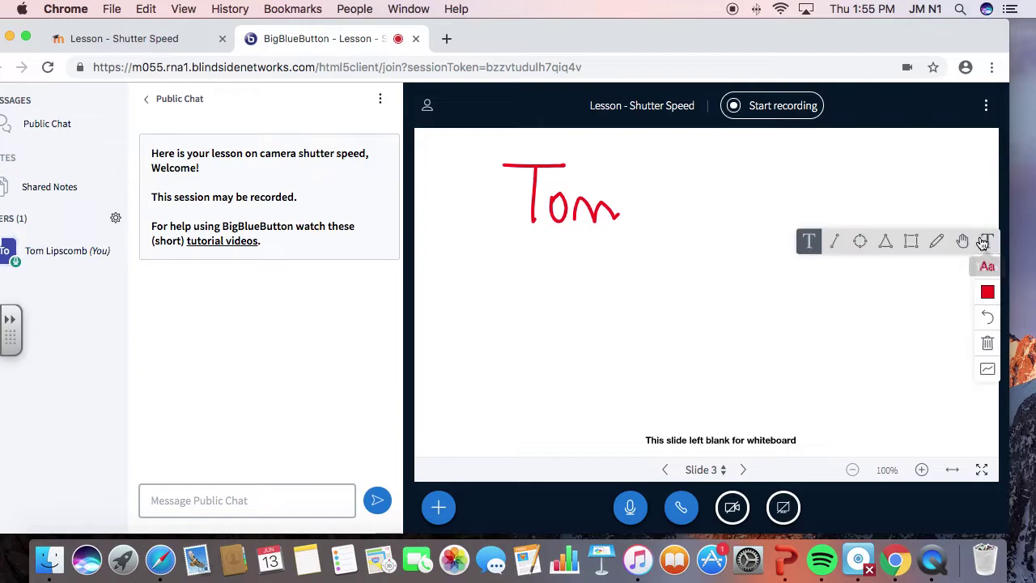
pyautogui.click(812, 241)
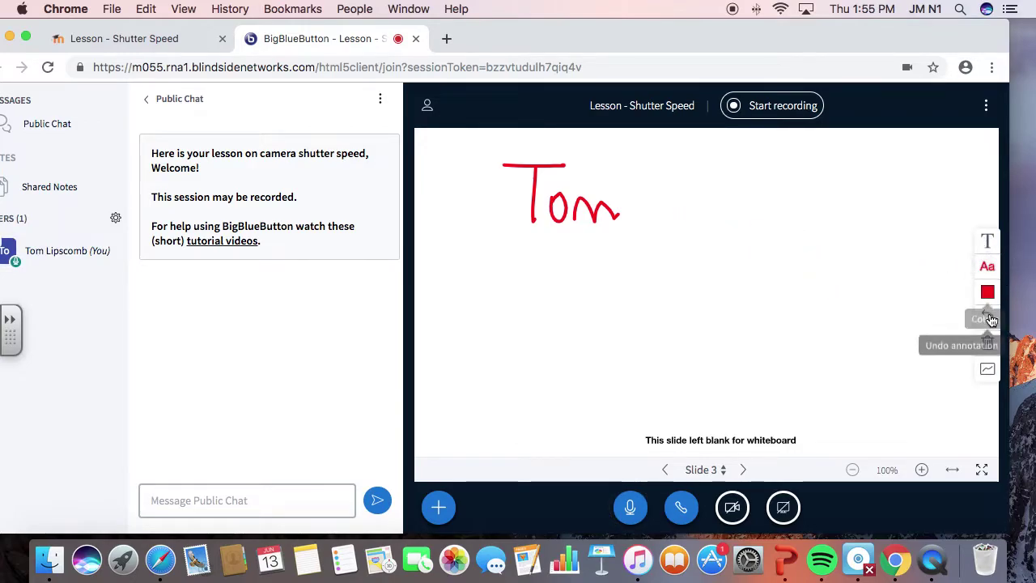
pyautogui.click(989, 275)
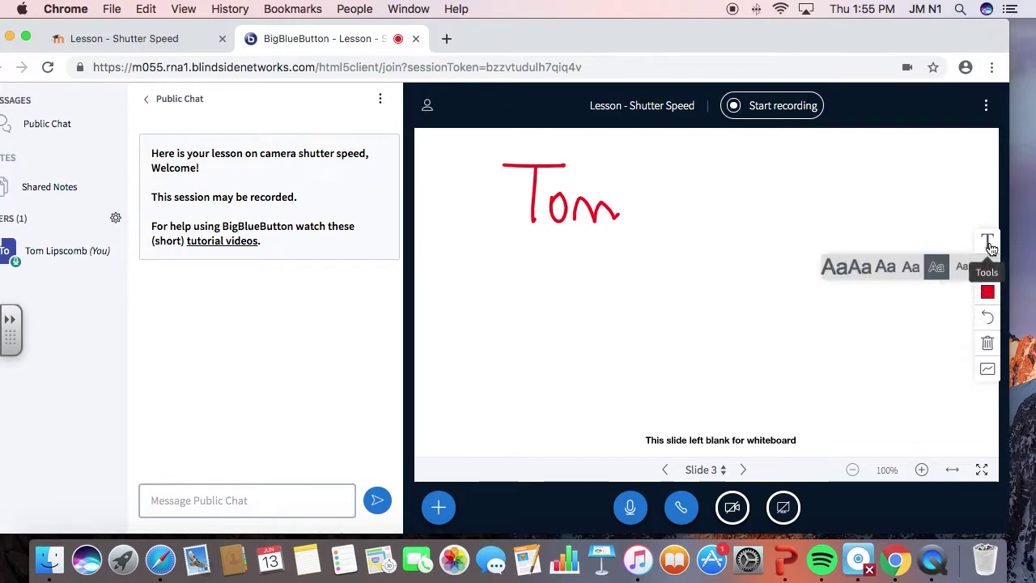
pyautogui.click(842, 267)
pyautogui.click(988, 243)
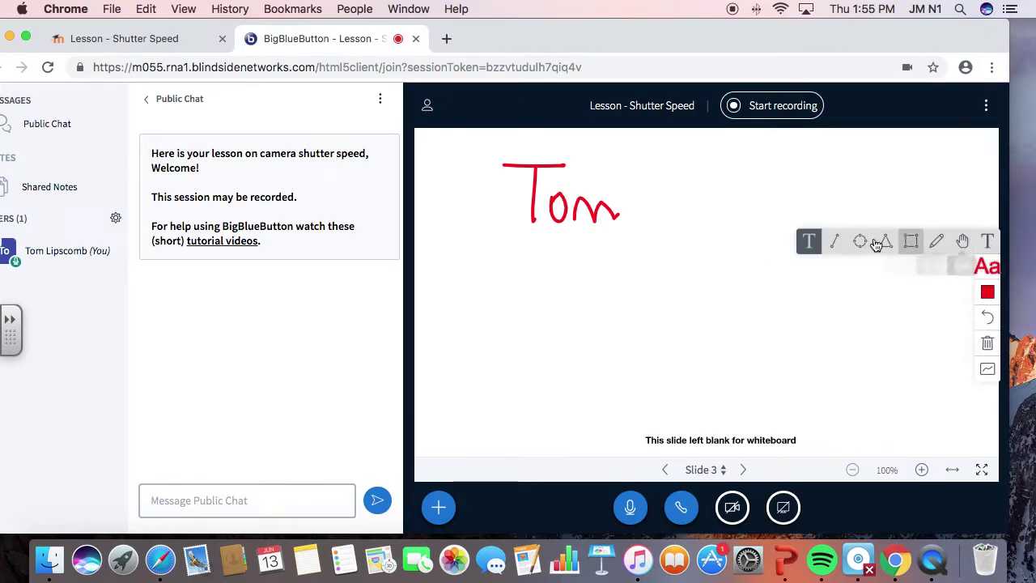
pyautogui.click(810, 246)
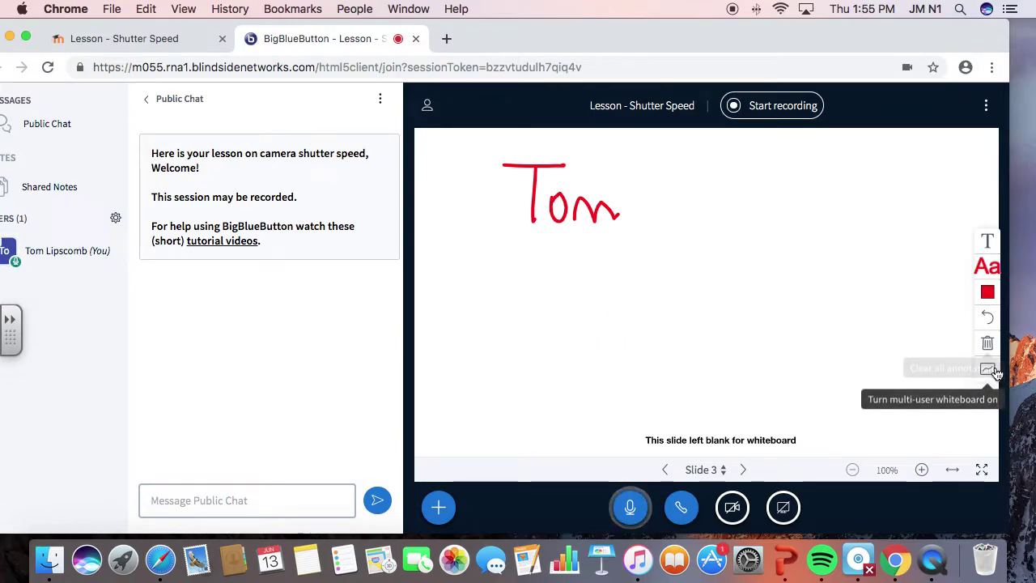
pyautogui.moveTo(616, 251); pyautogui.dragTo(773, 326)
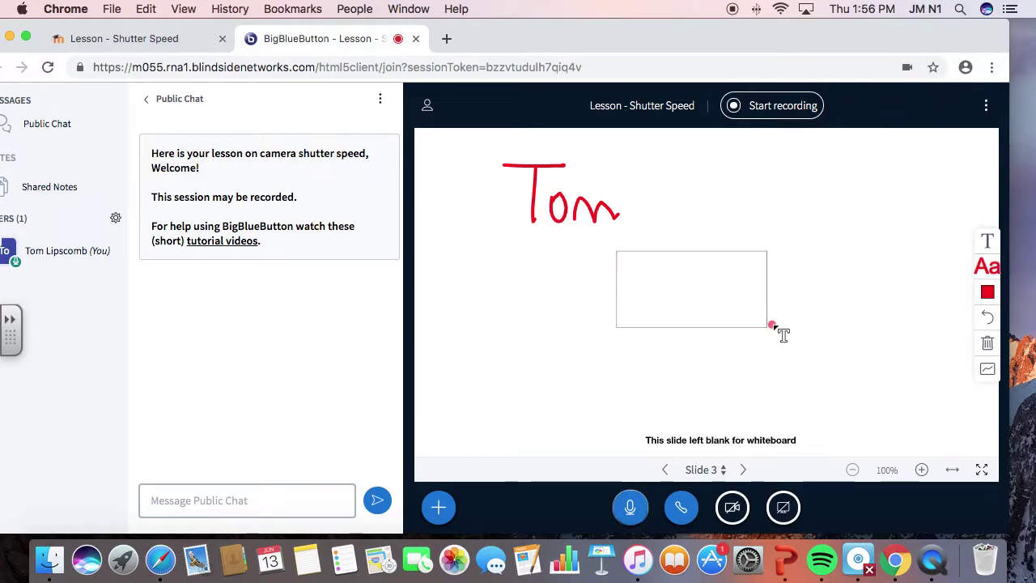
pyautogui.write('Tom')
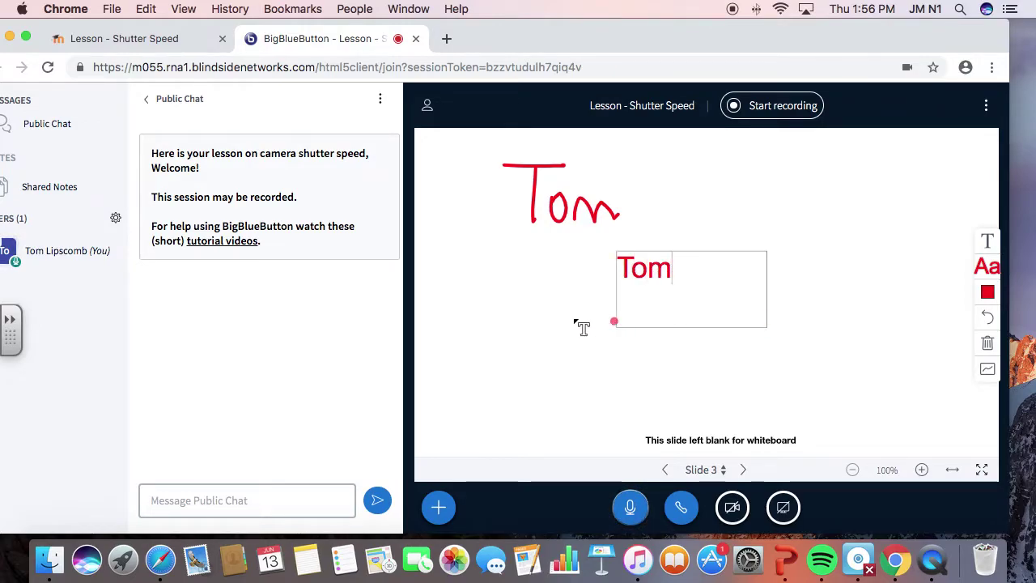
pyautogui.click(987, 242)
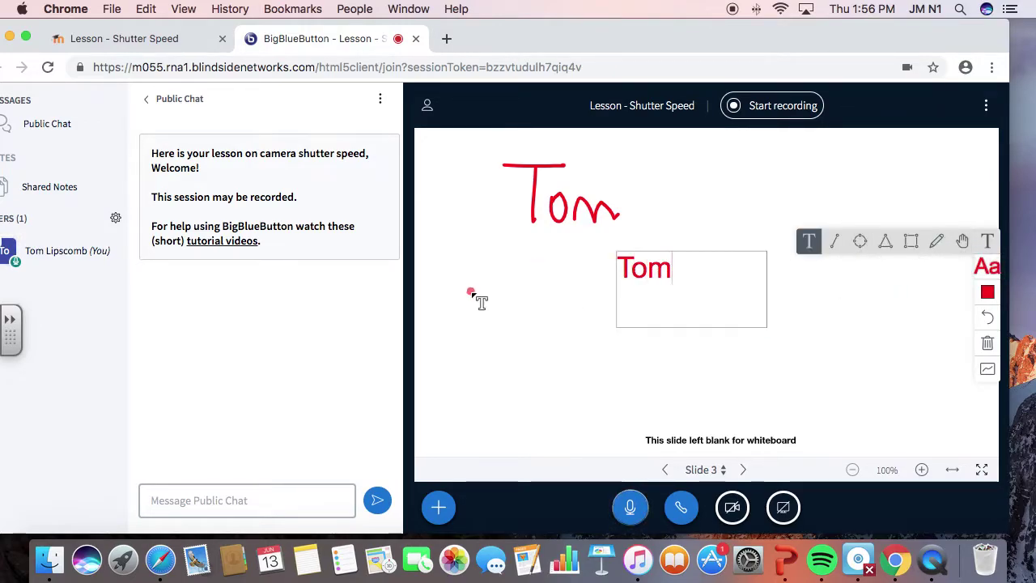
pyautogui.click(474, 296)
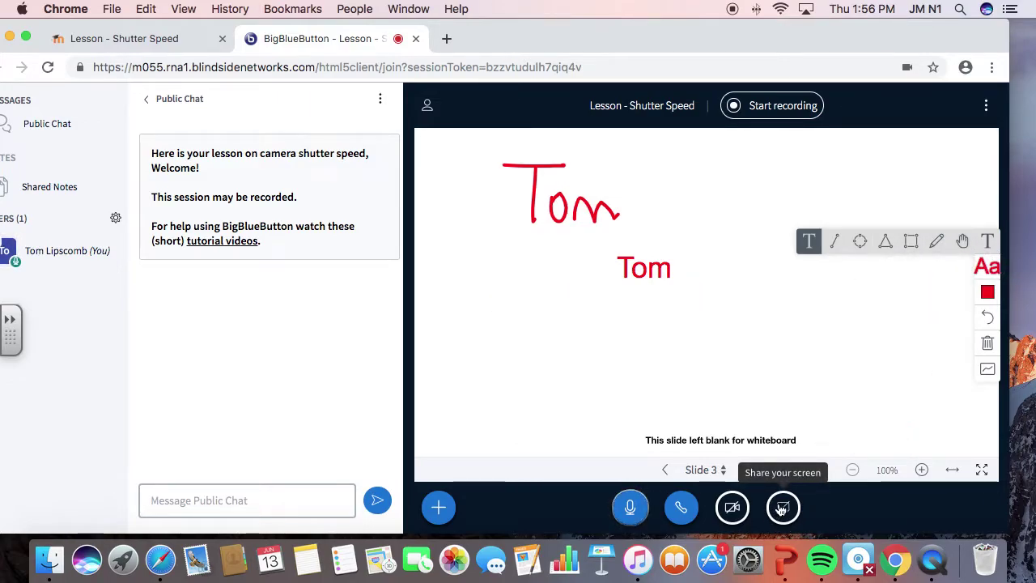
# Switch to Keynote, open the recent presentation "Radio Story DOs & DON'Ts", and move its window lower on the desktop
pyautogui.click(599, 559)
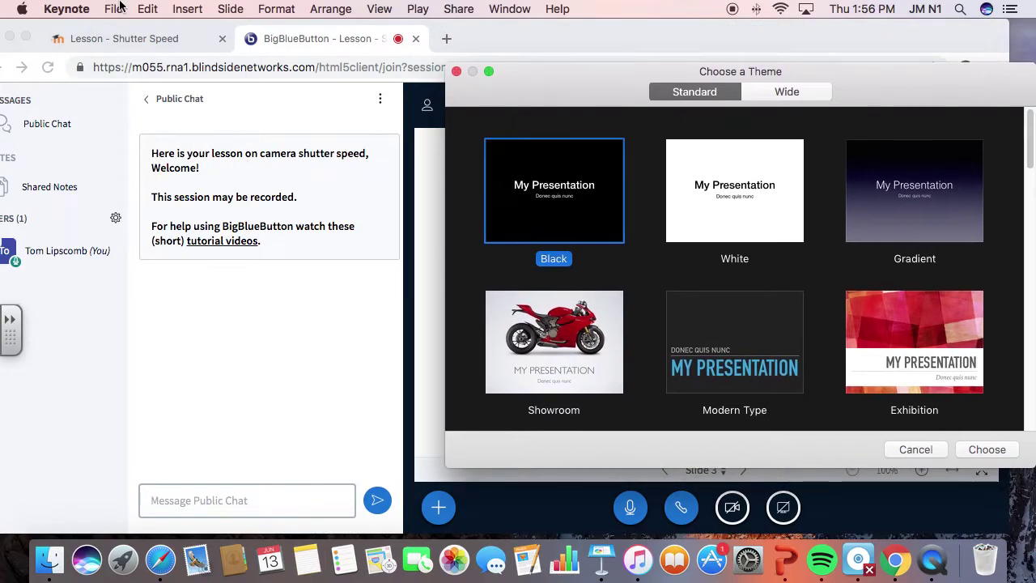
pyautogui.click(114, 8)
pyautogui.moveTo(154, 59)
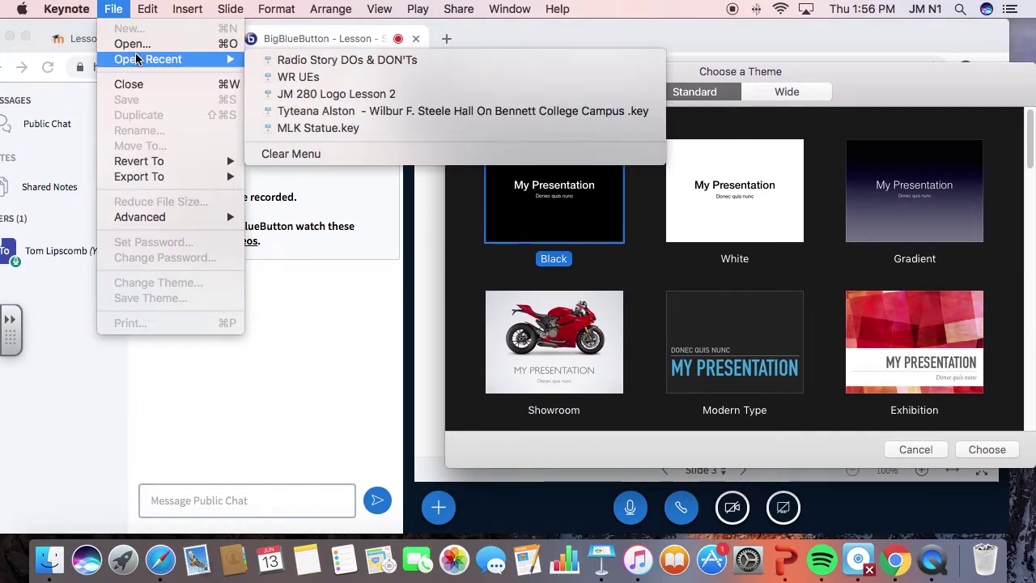
pyautogui.click(318, 60)
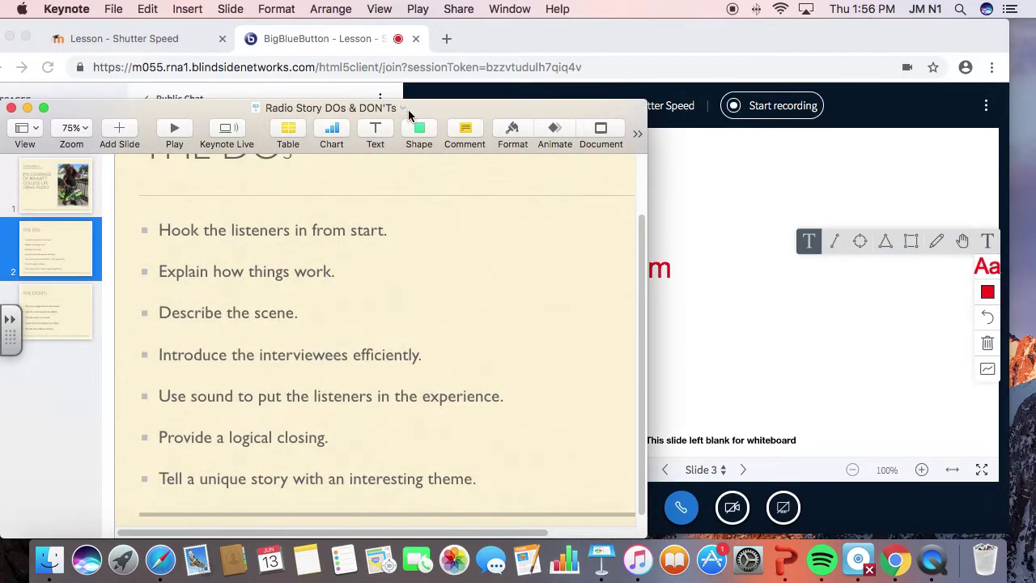
pyautogui.moveTo(409, 116); pyautogui.dragTo(441, 173)
# Switch back to the BigBlueButton session in Chrome and share the application window "Radio Story DOs & DON'Ts" with the class
pyautogui.click(518, 40)
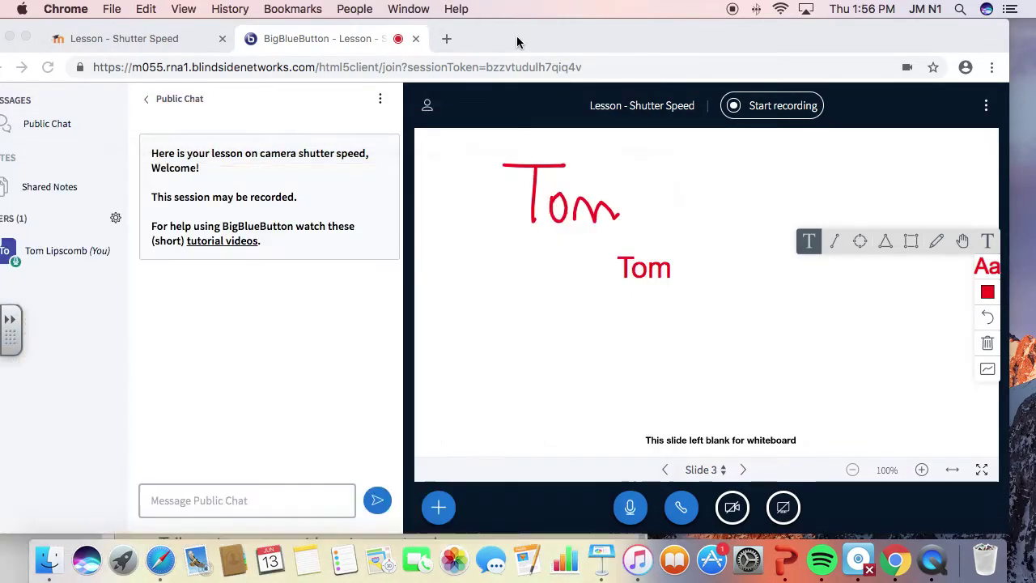
pyautogui.moveTo(518, 39); pyautogui.dragTo(393, 37)
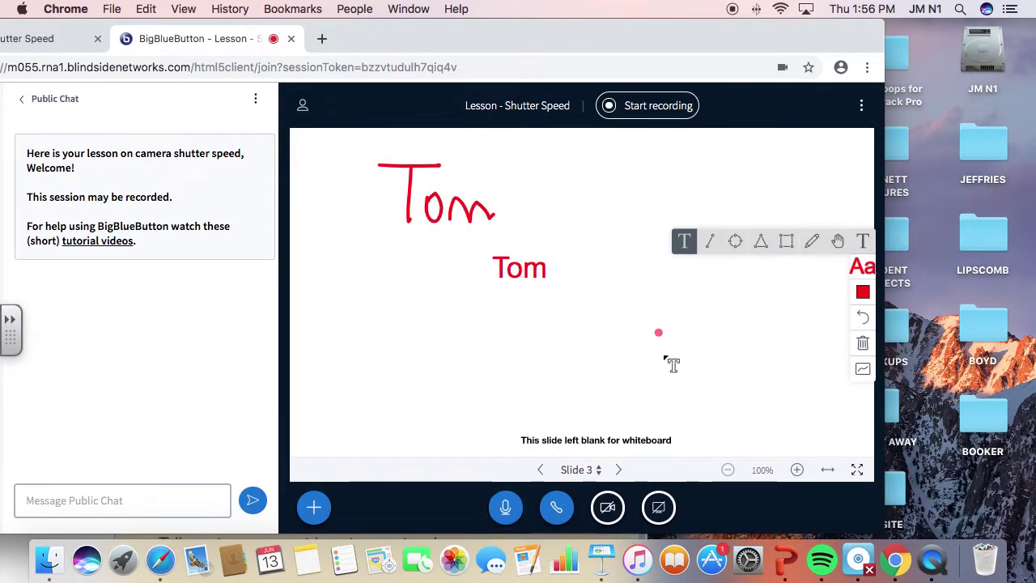
pyautogui.click(658, 507)
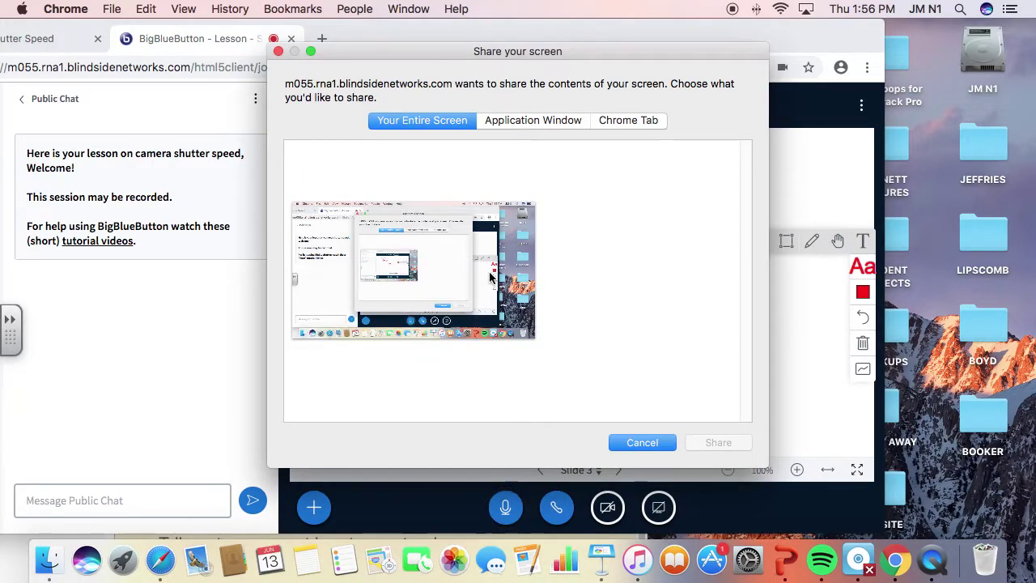
pyautogui.click(527, 121)
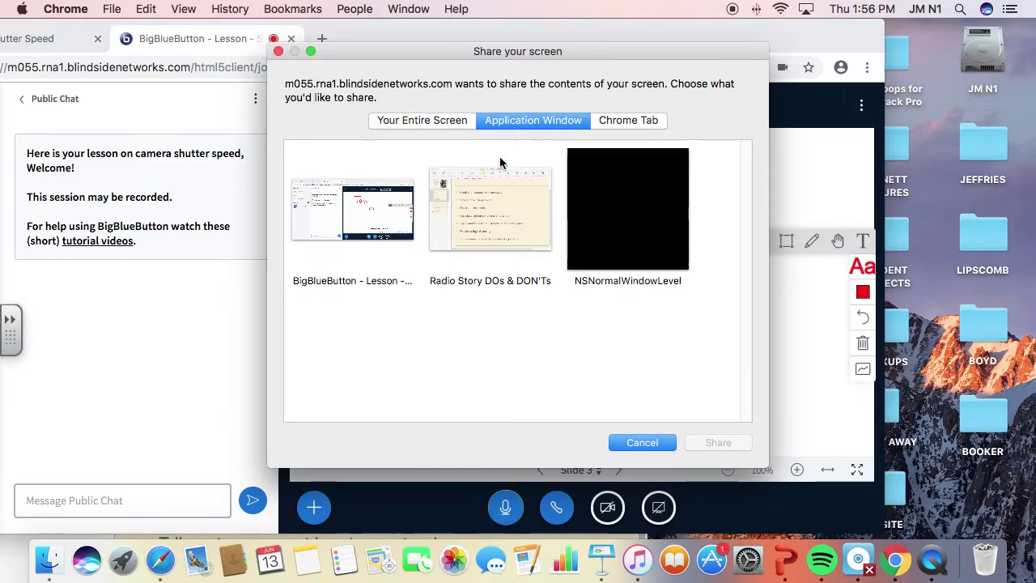
pyautogui.click(476, 229)
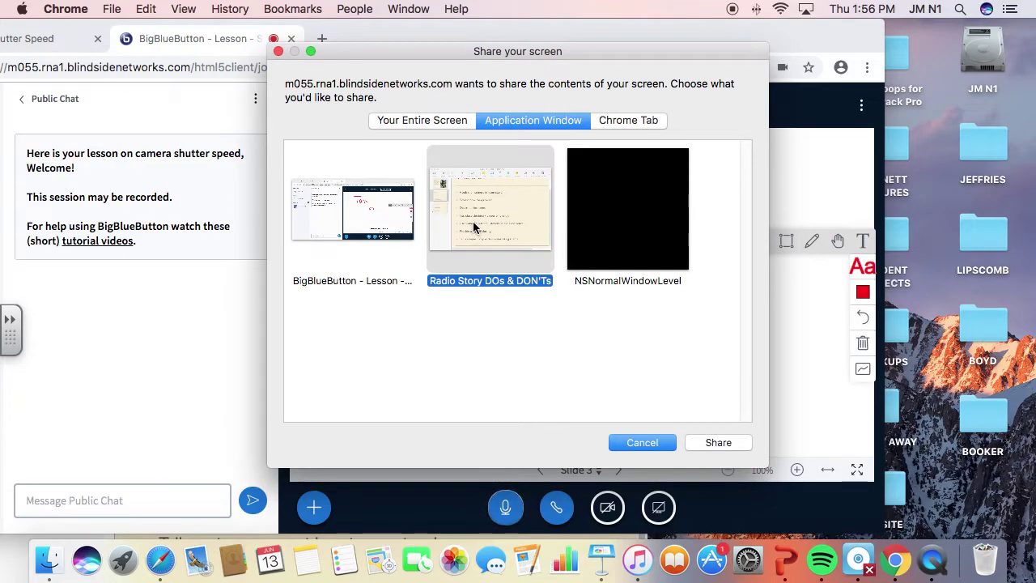
pyautogui.click(706, 444)
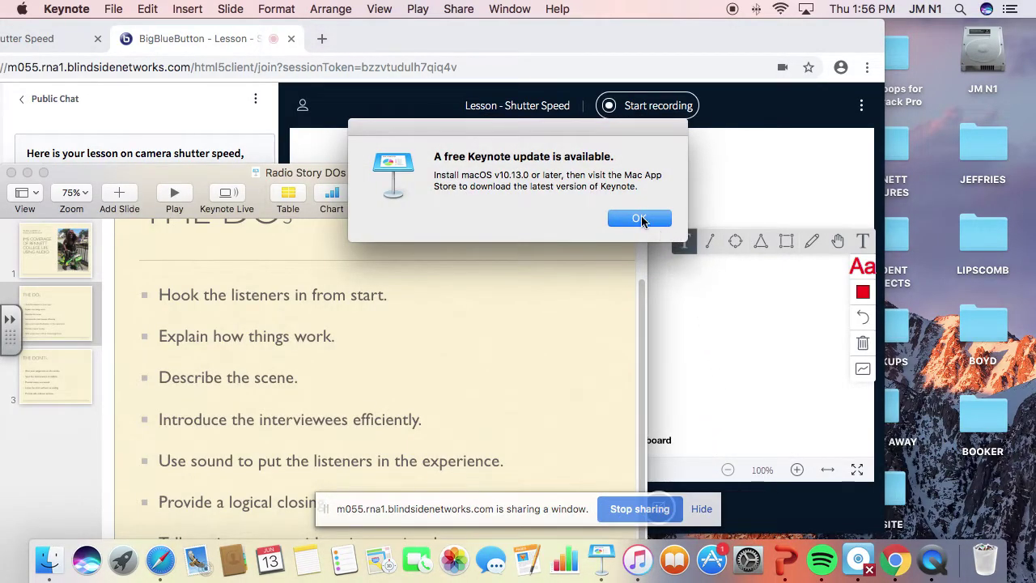
# Dismiss the Keynote update notice, return to the BigBlueButton session, hide the sharing notification bar and stop the screen share
pyautogui.click(640, 220)
pyautogui.click(769, 238)
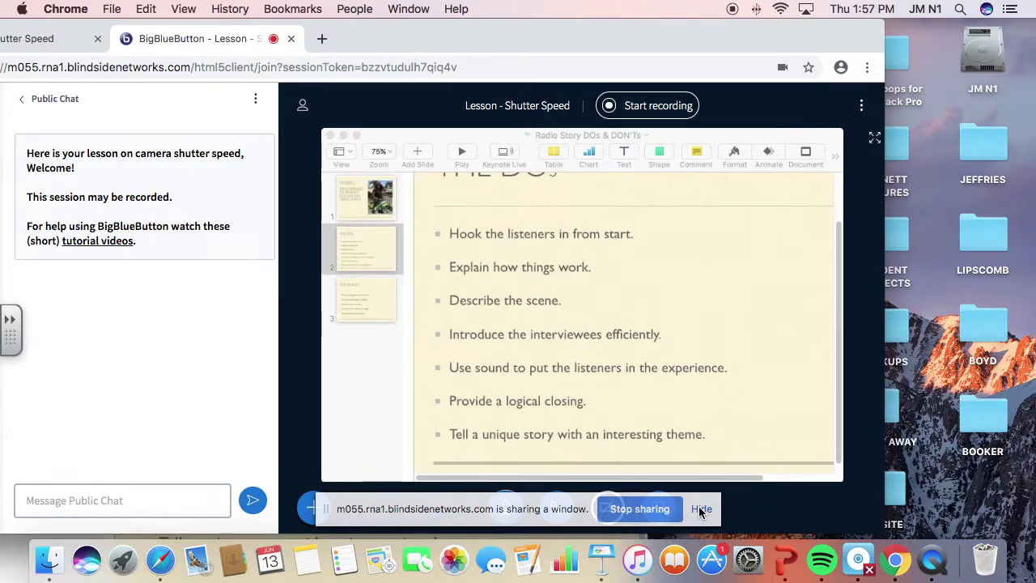
pyautogui.click(701, 510)
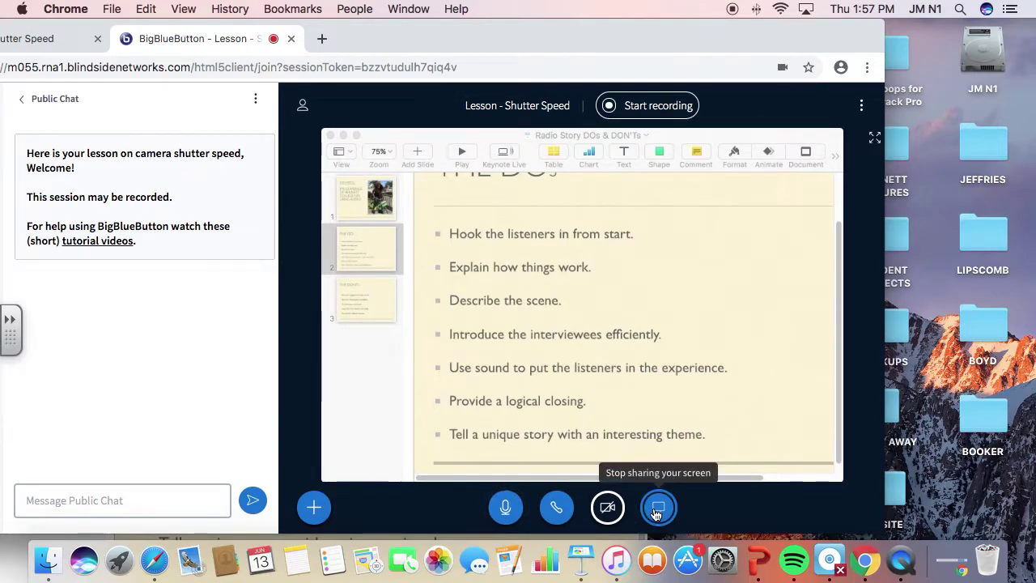
pyautogui.click(657, 510)
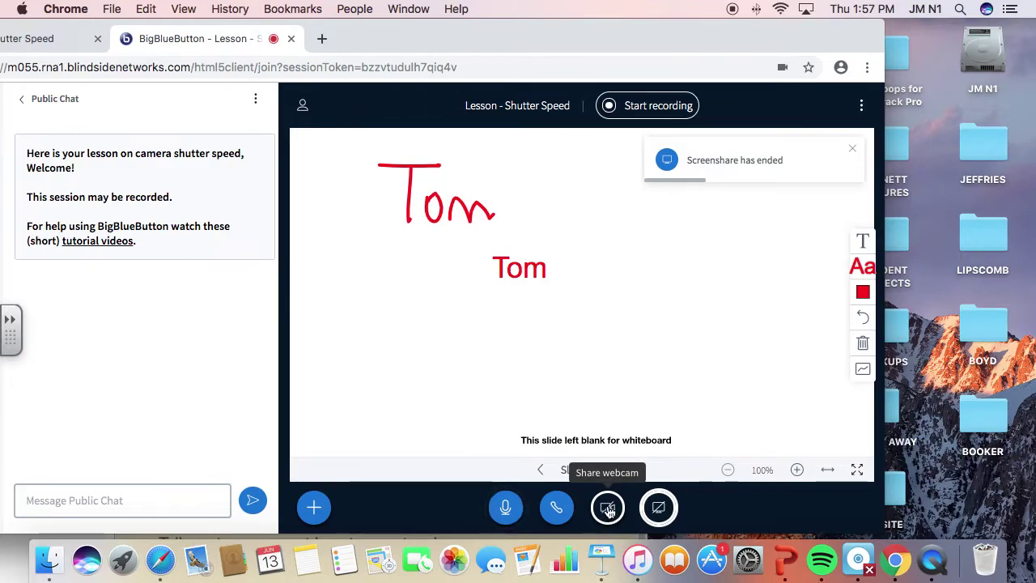
# Share the webcam in the session, allowing camera access and using the built-in FaceTime HD Camera at medium quality
pyautogui.click(608, 510)
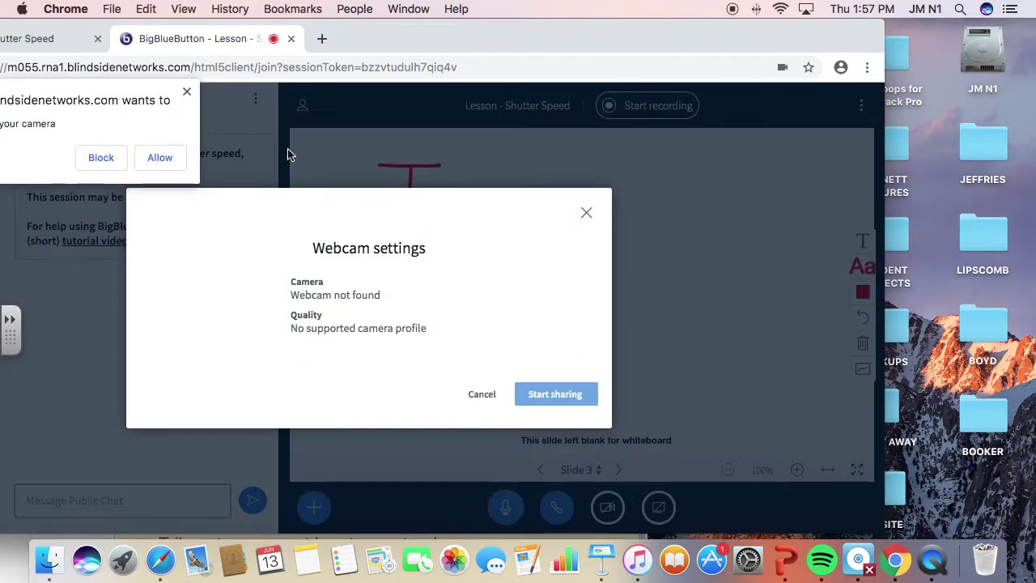
pyautogui.click(166, 155)
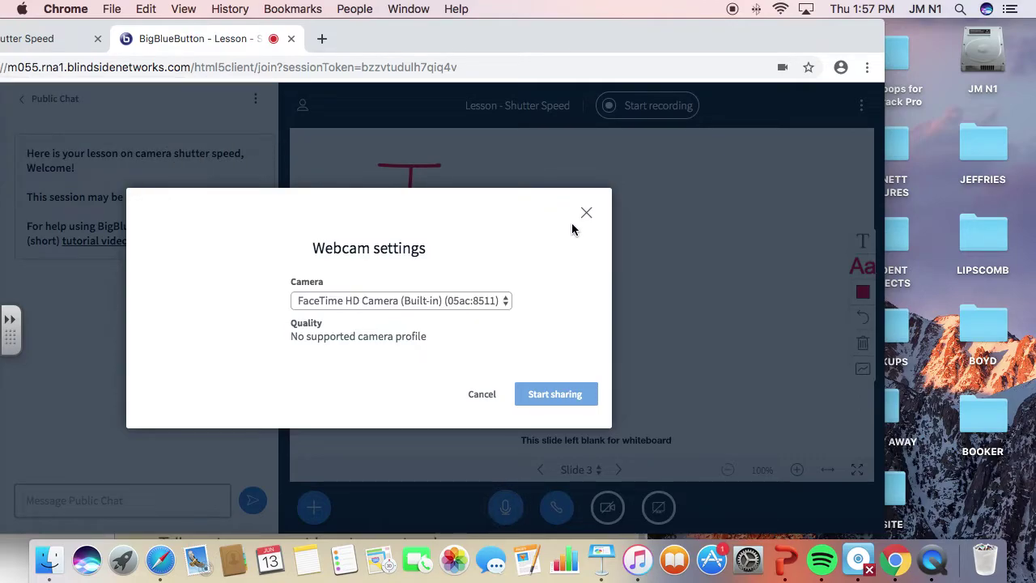
pyautogui.click(475, 300)
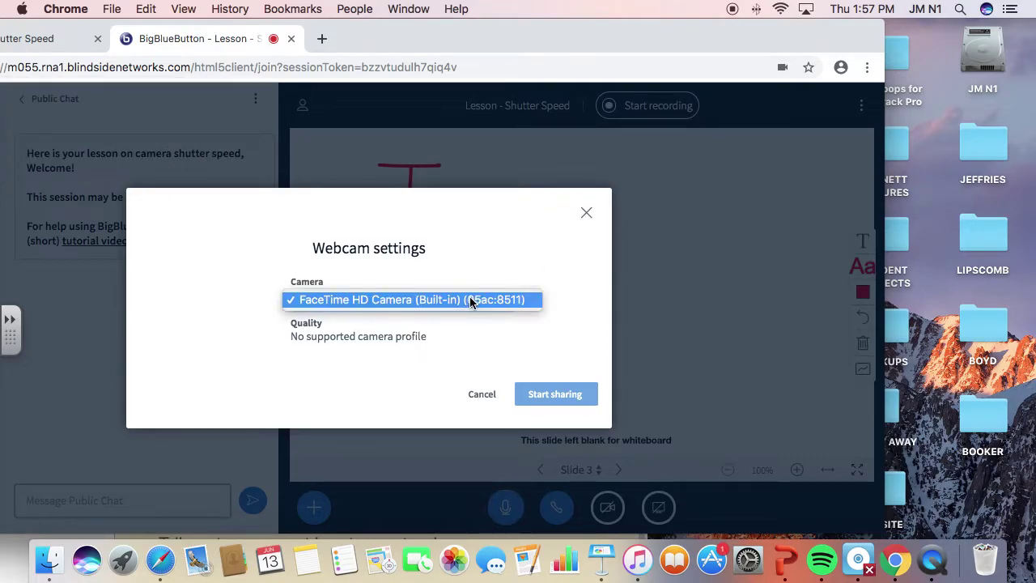
pyautogui.click(470, 301)
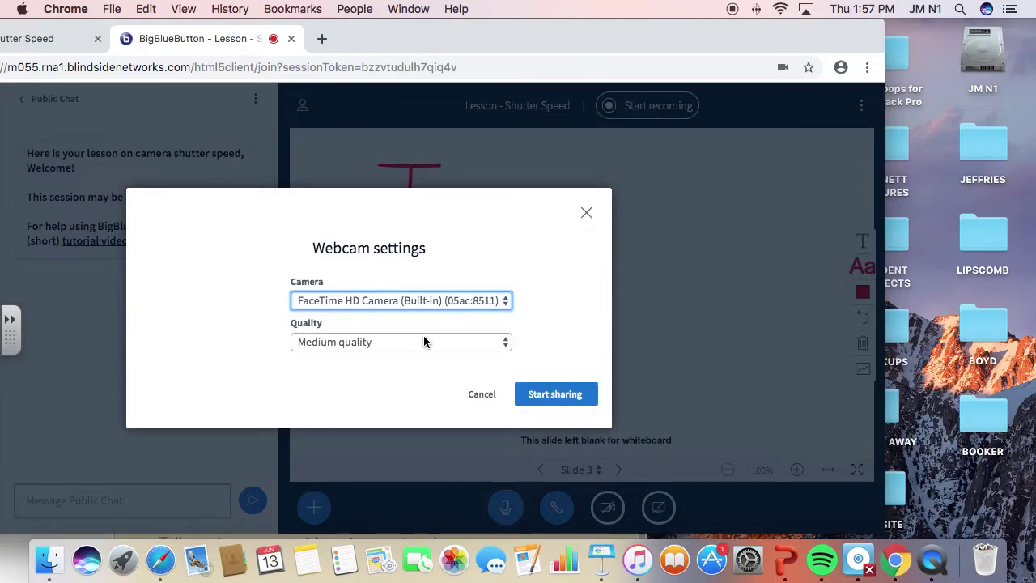
pyautogui.click(423, 340)
pyautogui.click(424, 340)
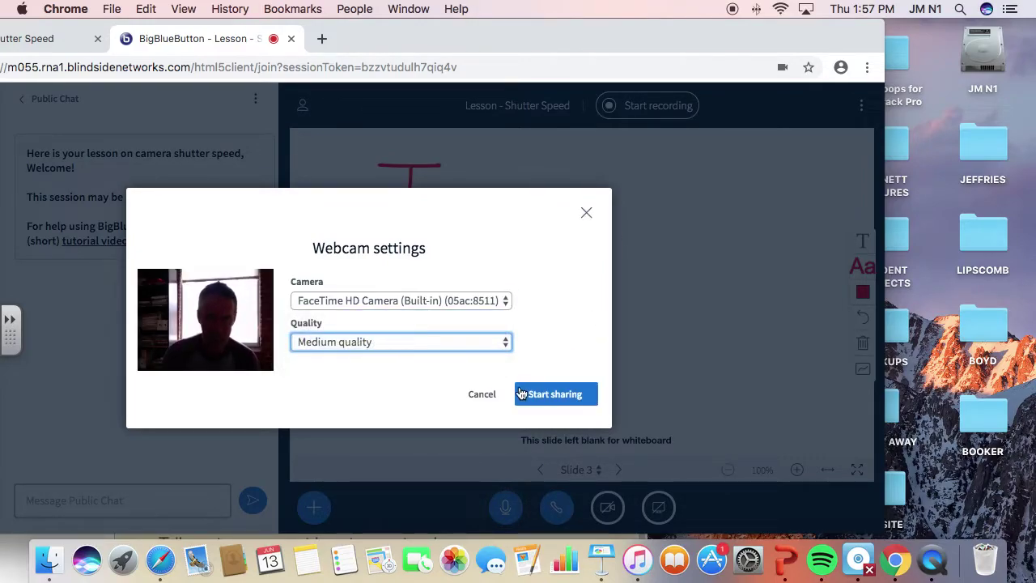
pyautogui.click(530, 395)
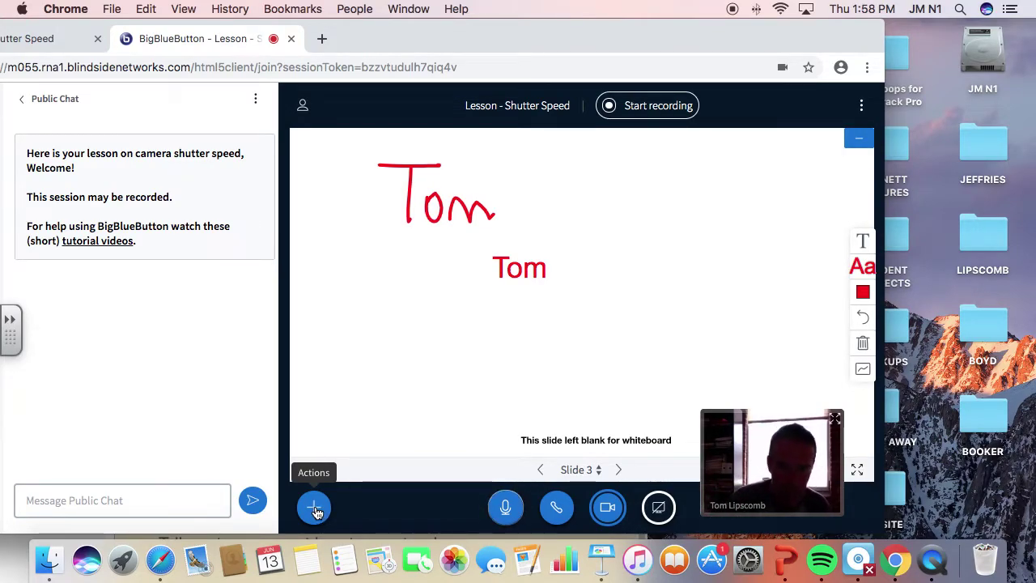
# Start a Yes / No poll, publish its results to slide 3, and reposition the browser window to show the session
pyautogui.click(315, 507)
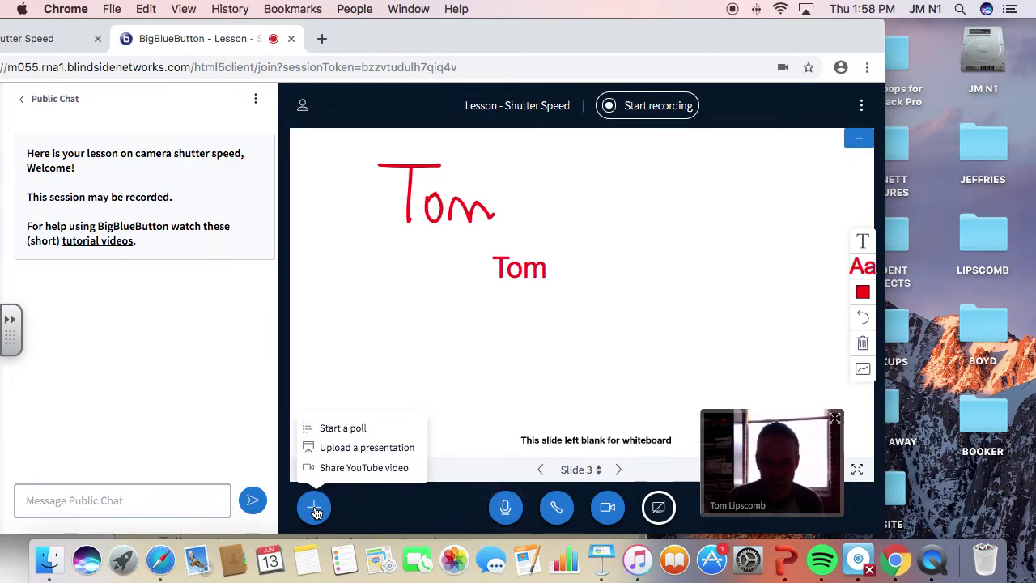
pyautogui.click(350, 430)
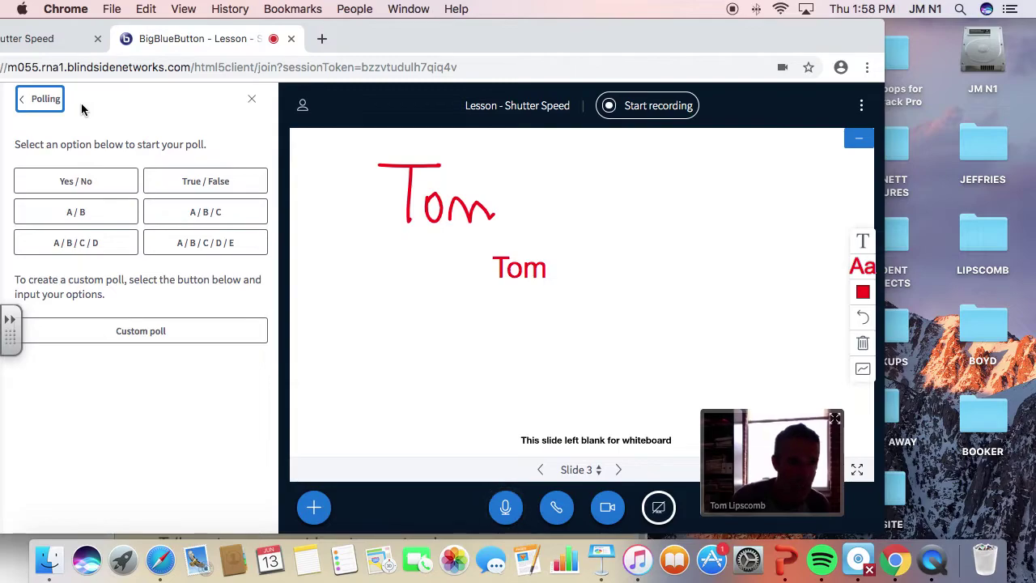
pyautogui.moveTo(385, 38); pyautogui.dragTo(654, 31)
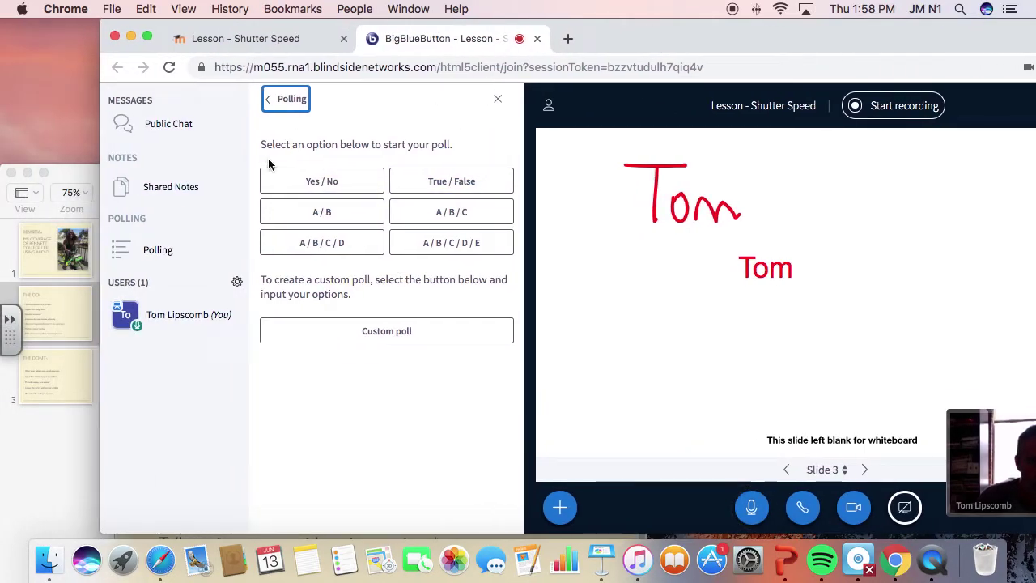
pyautogui.click(333, 182)
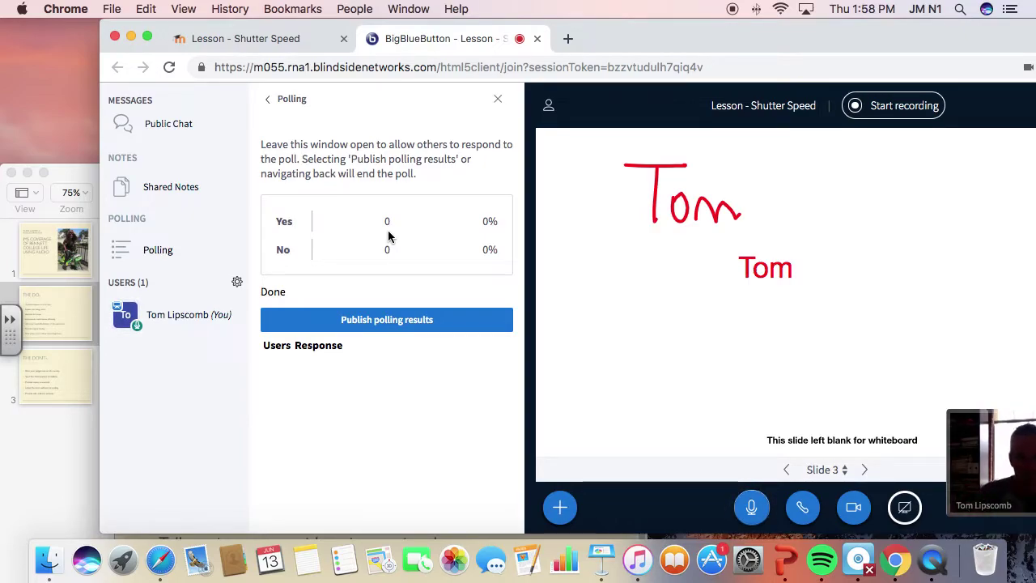
pyautogui.click(367, 322)
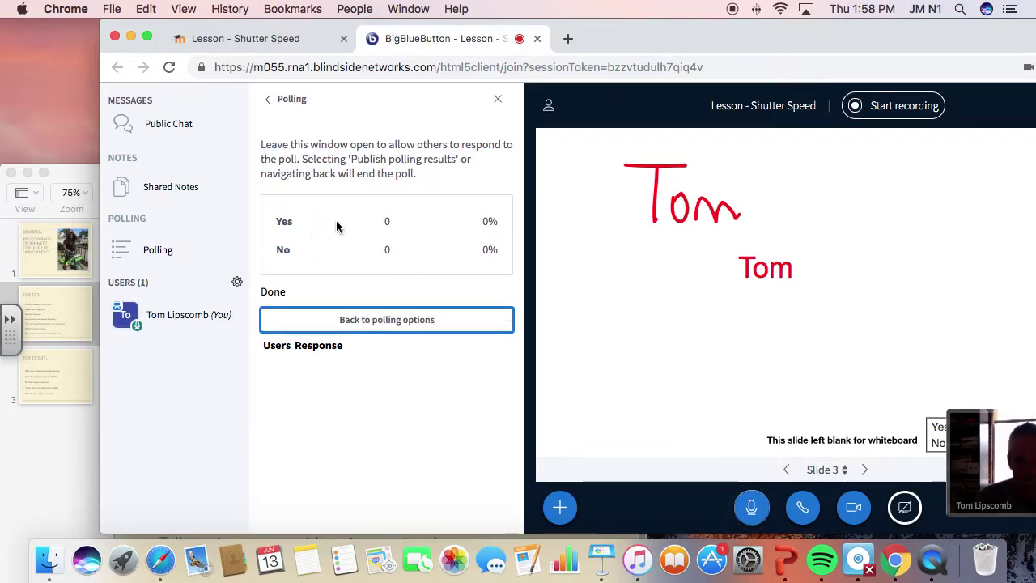
pyautogui.moveTo(701, 52); pyautogui.dragTo(648, 38)
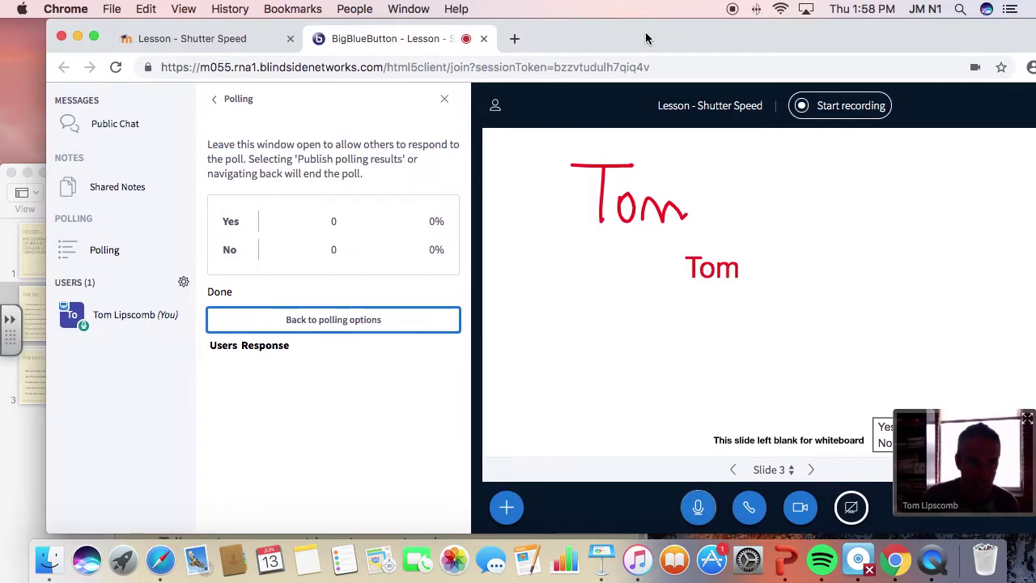